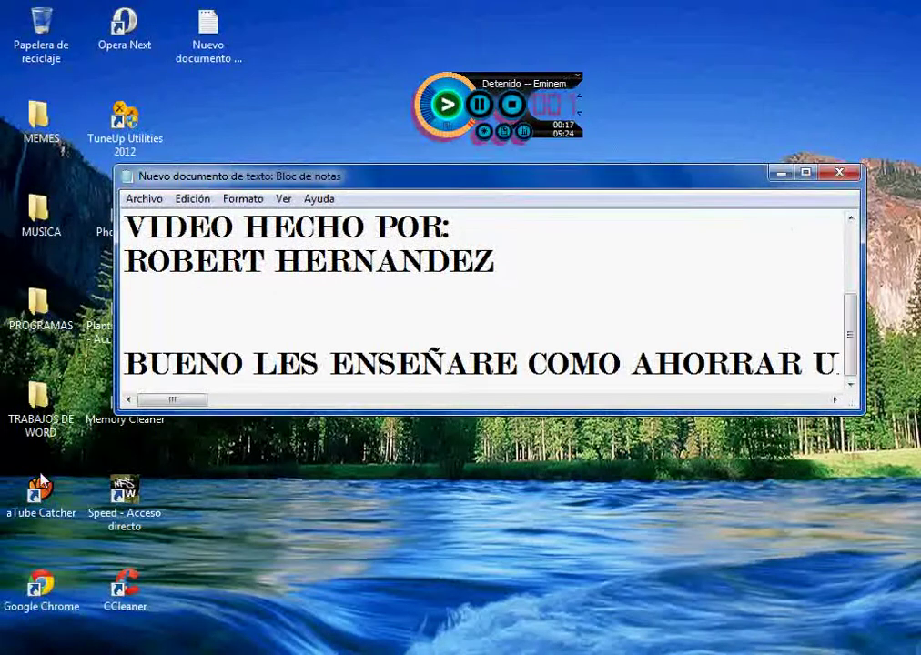
# - Read on in the text document, minimise it and open the Windows Task Manager
pyautogui.moveTo(145, 400); pyautogui.dragTo(391, 369)
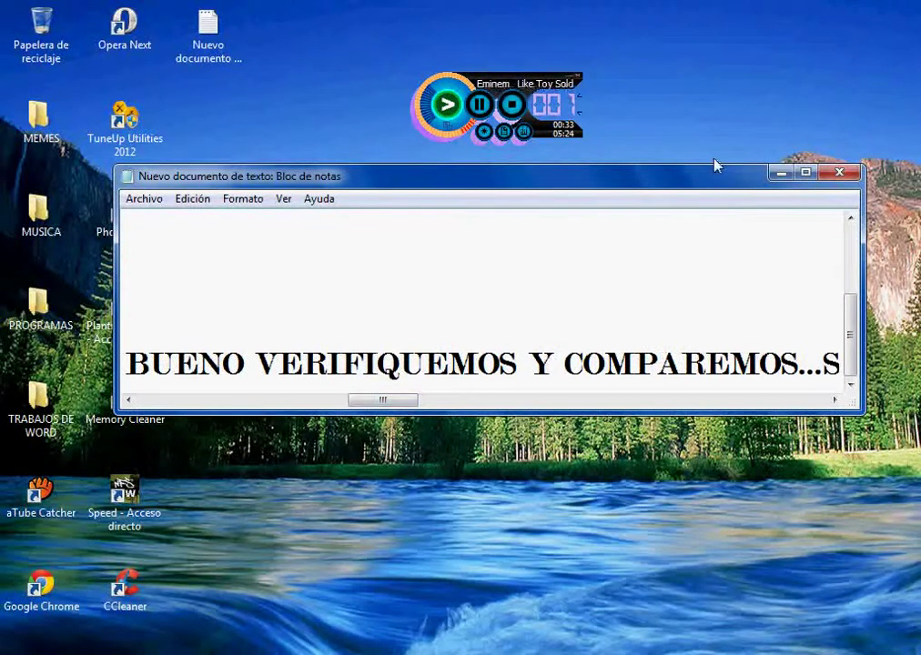
pyautogui.click(780, 172)
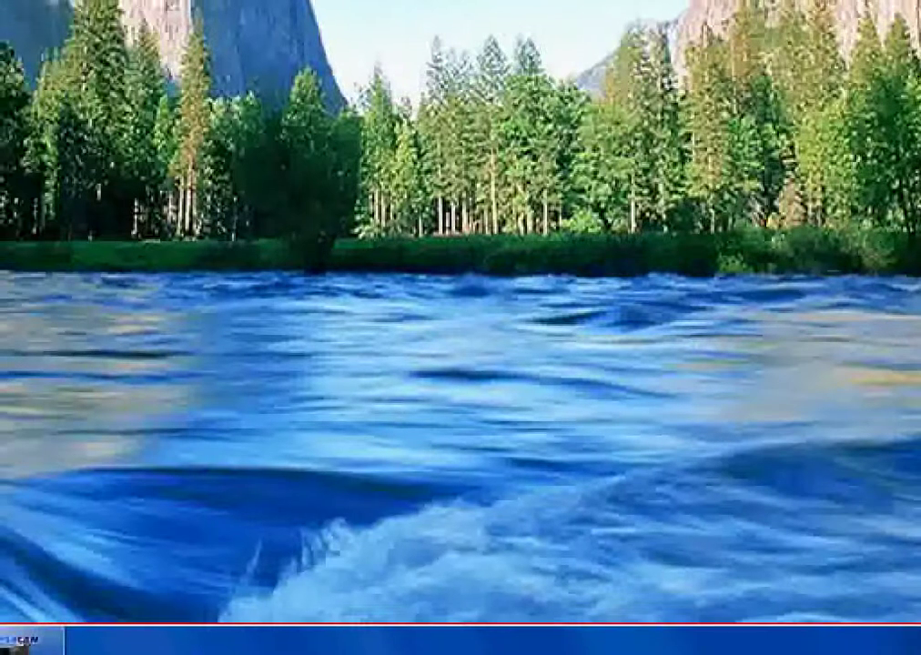
pyautogui.rightClick(589, 652)
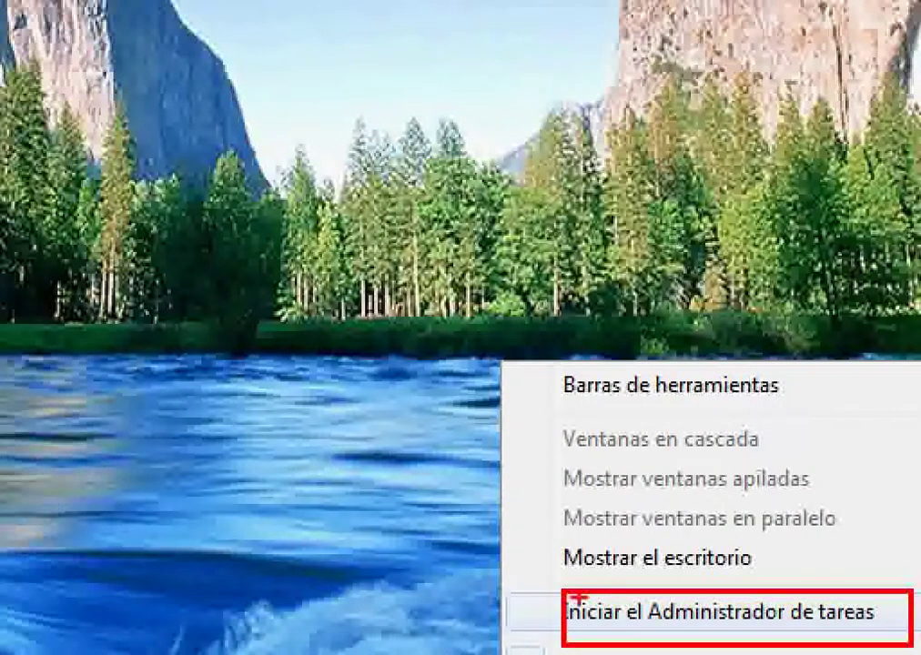
pyautogui.click(624, 621)
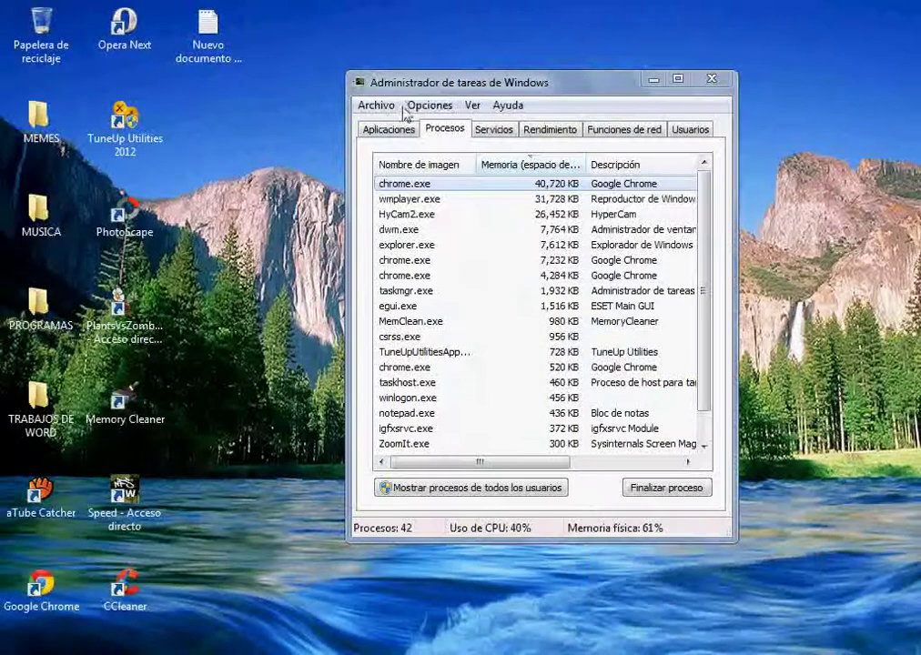
# - Examine the memory use of wmplayer.exe in the Task Manager's process list, and minimise the Task Manager
pyautogui.click(394, 131)
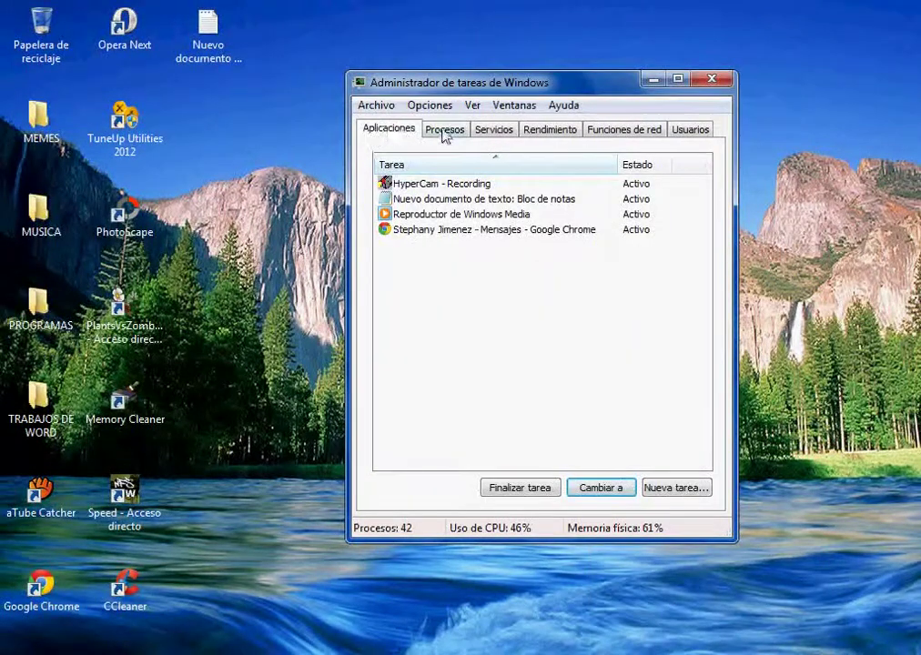
pyautogui.click(446, 132)
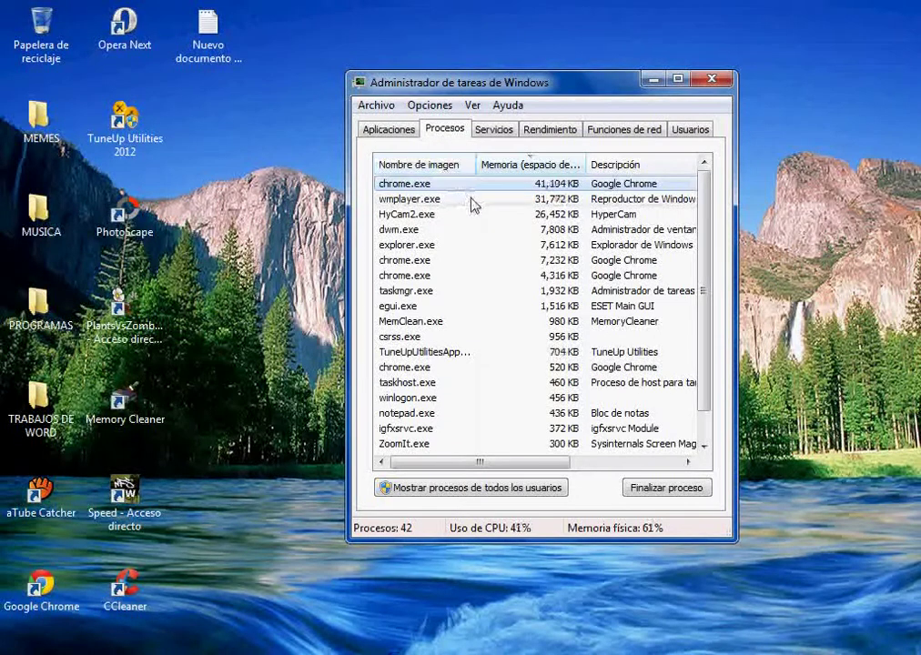
pyautogui.hotkey('ctrl', '1')
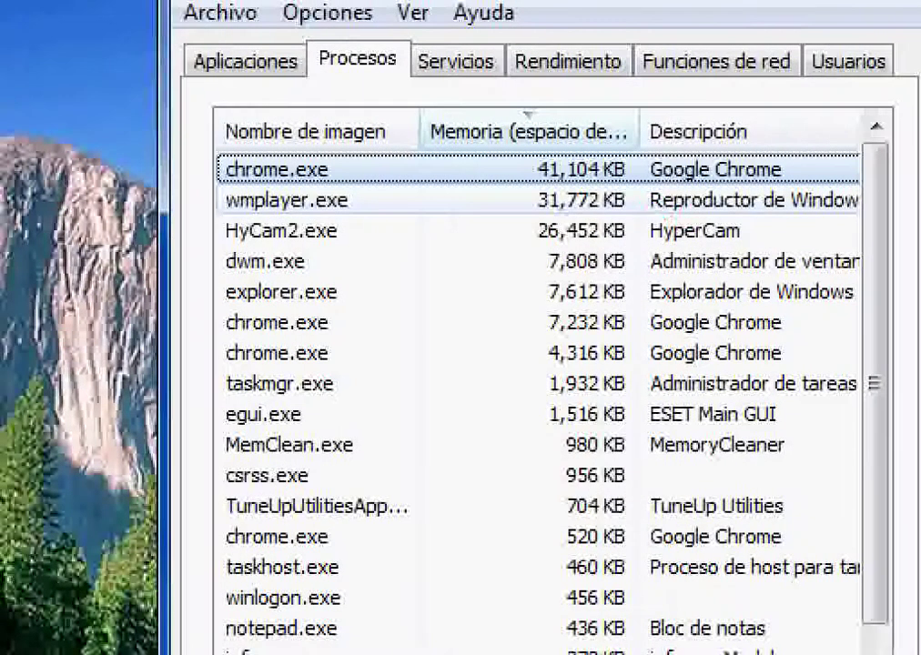
pyautogui.moveTo(676, 218)
pyautogui.mouseDown()
pyautogui.moveTo(477, 178)
pyautogui.moveTo(212, 182)
pyautogui.mouseUp()
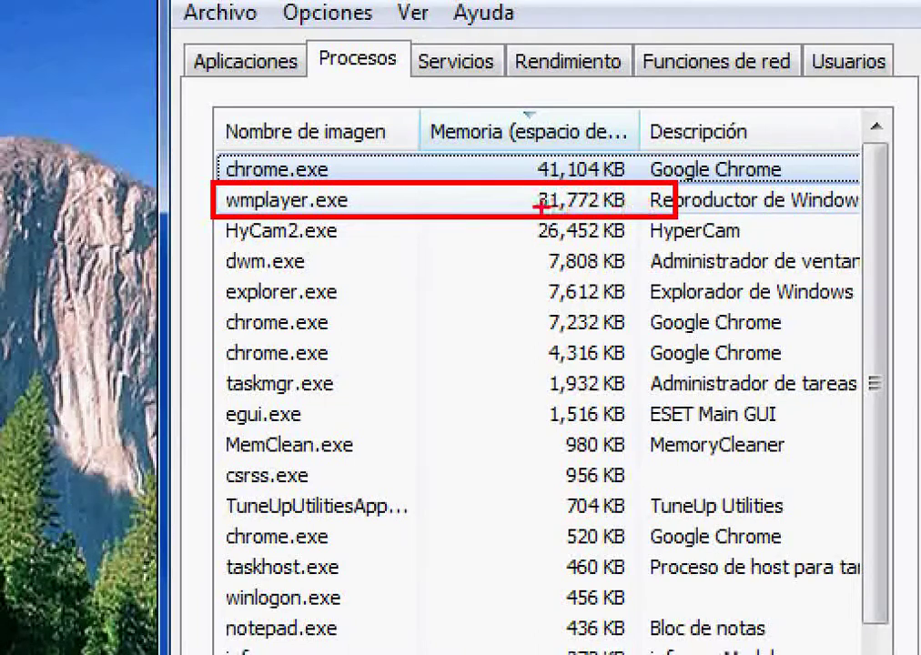
pyautogui.press('Escape')
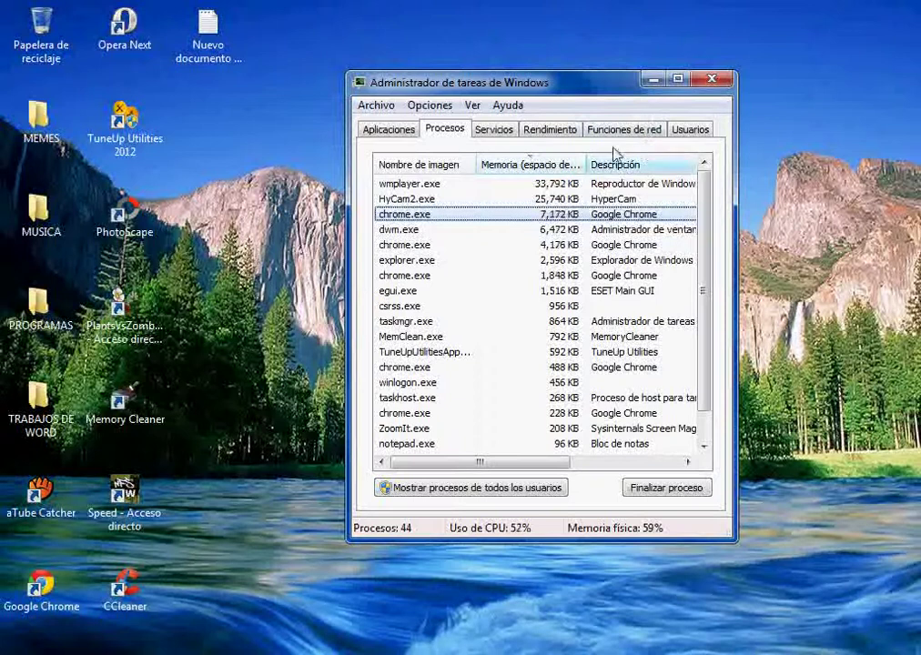
pyautogui.click(615, 186)
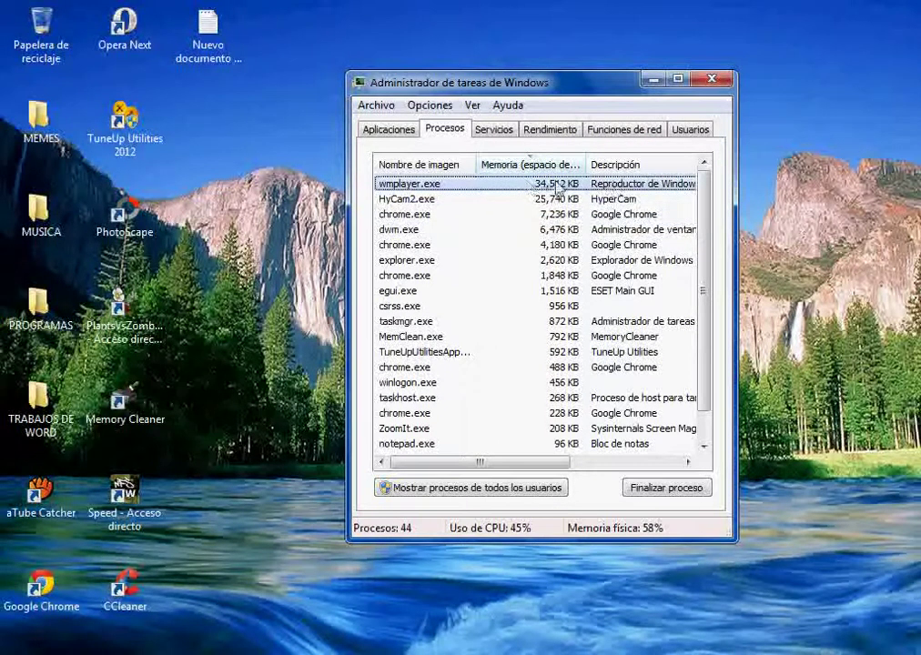
pyautogui.click(653, 79)
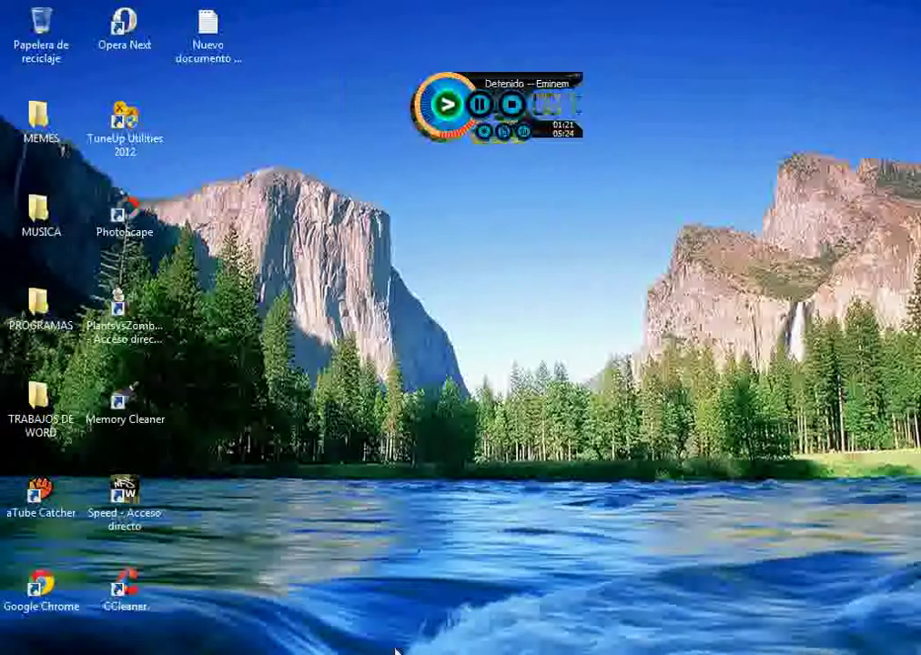
# - In Notepad, replace the closing words "BUENO YAVIERON" with "7" after "WINDOWS", and minimise the document
pyautogui.hotkey('alt', 'Tab')
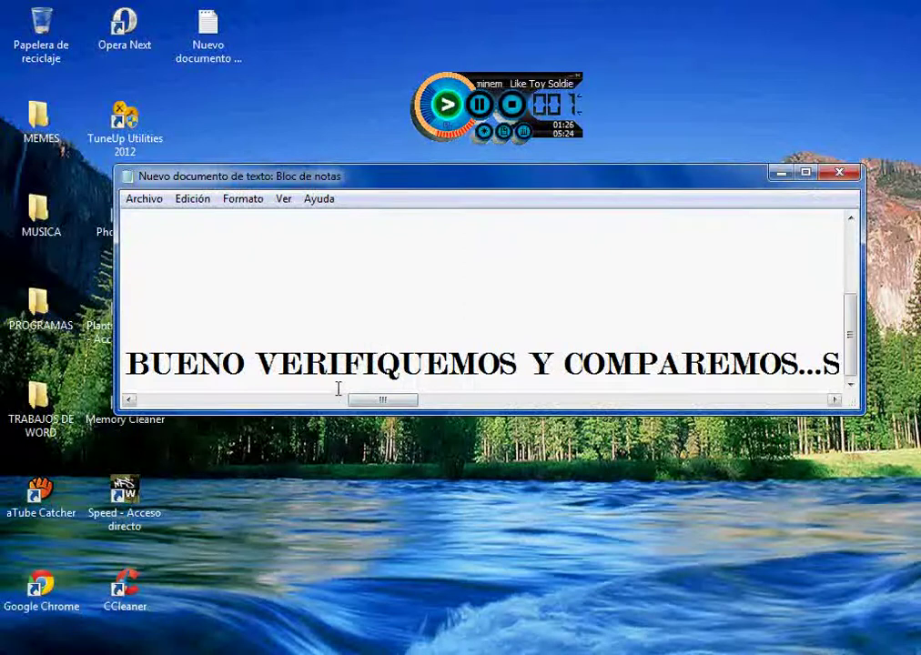
pyautogui.moveTo(361, 400); pyautogui.dragTo(455, 399)
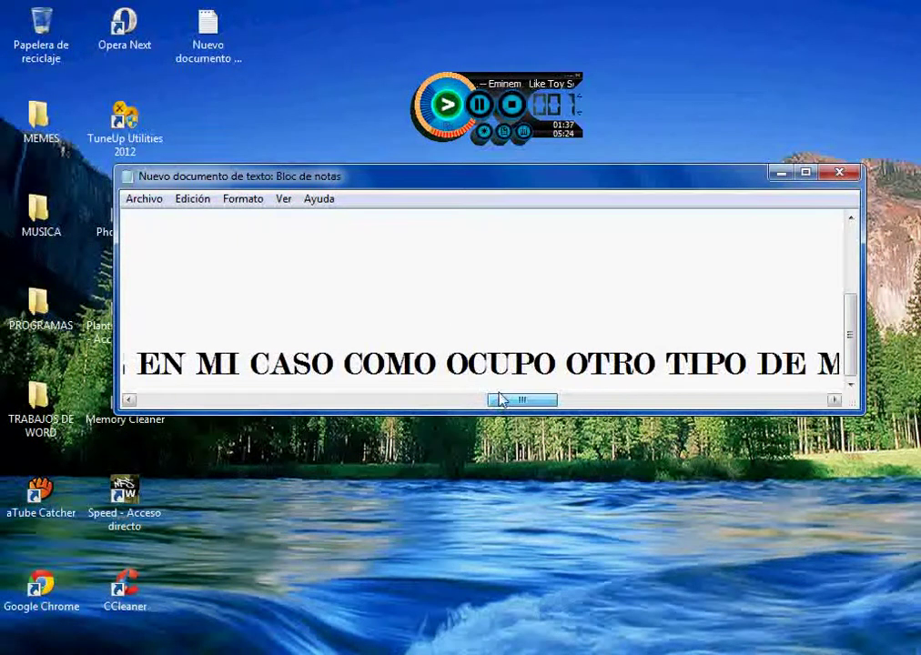
pyautogui.moveTo(503, 398); pyautogui.dragTo(535, 382)
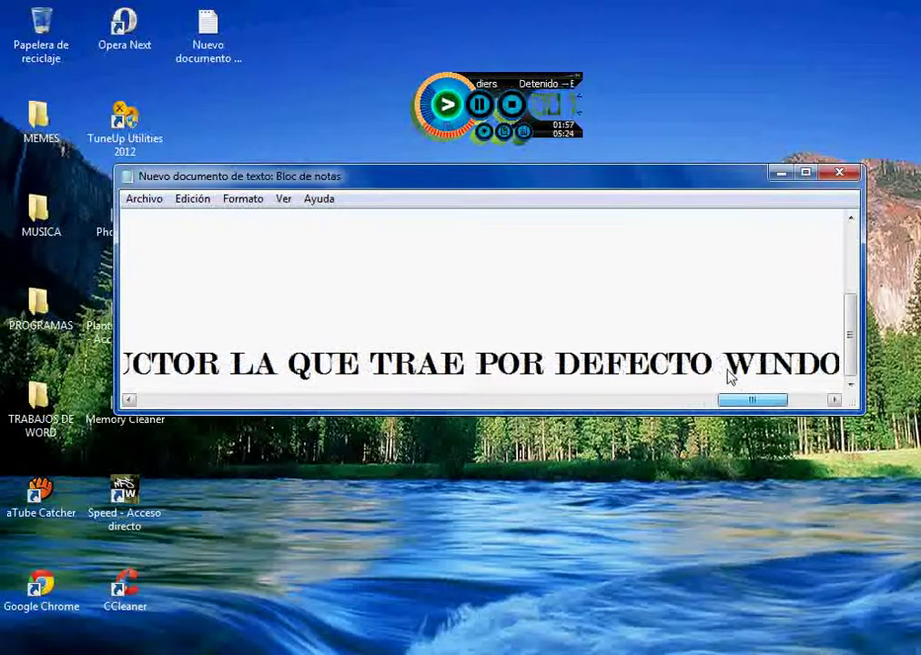
pyautogui.write('ENO')
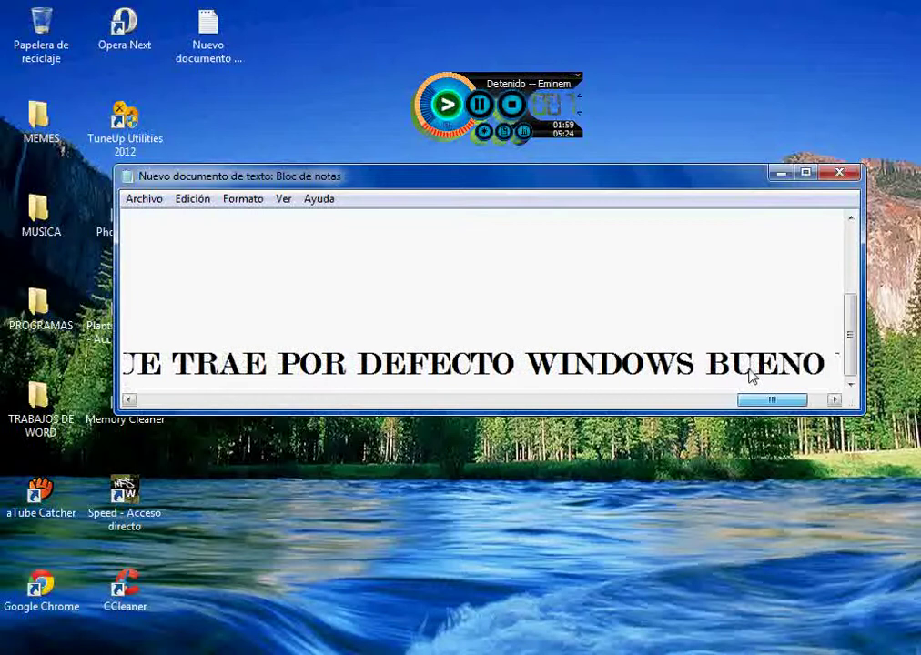
pyautogui.write(' YAVIER')
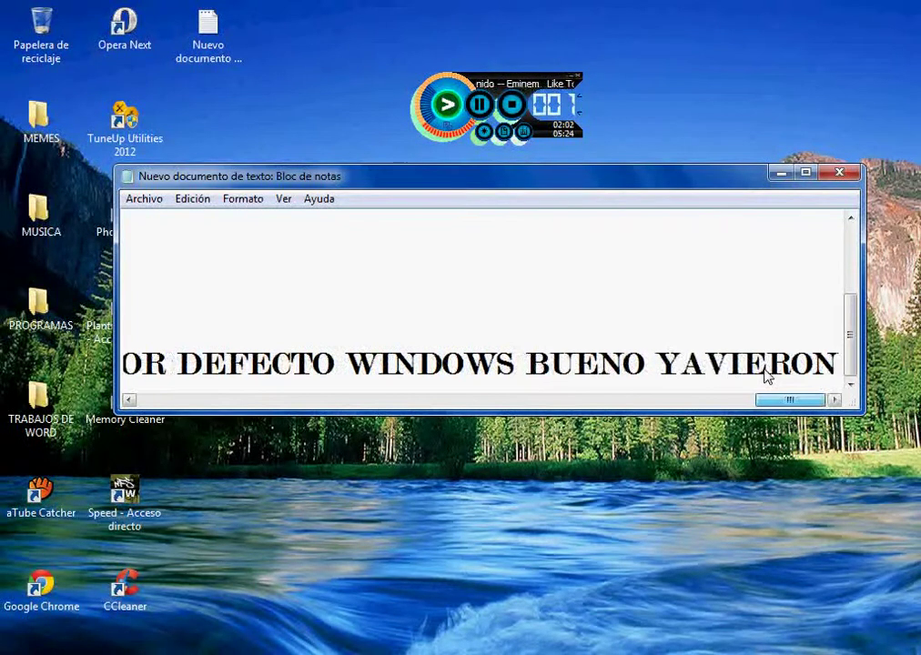
pyautogui.write('ON')
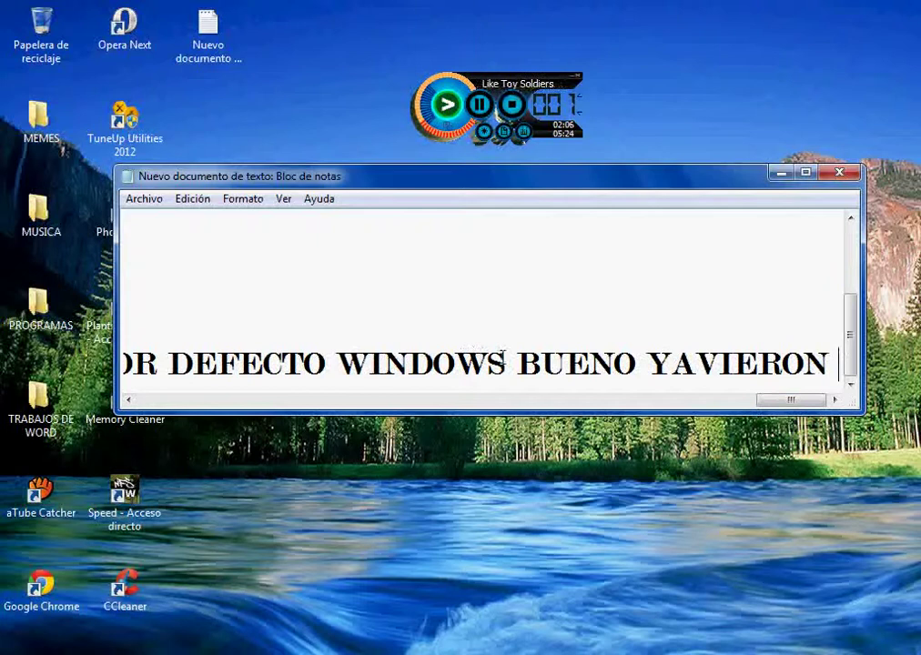
pyautogui.moveTo(516, 364); pyautogui.dragTo(828, 365)
pyautogui.press('BackSpace')
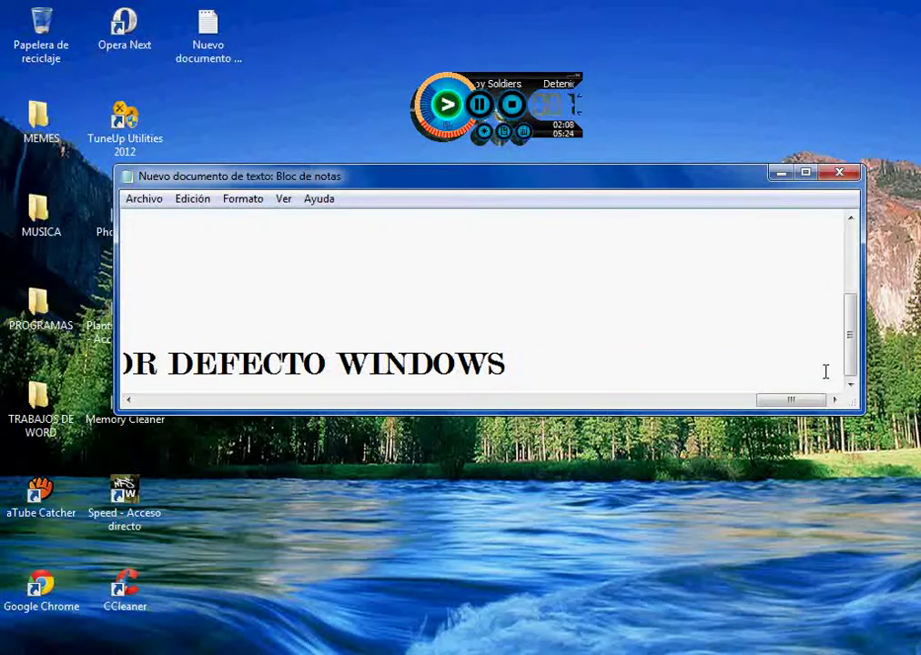
pyautogui.write('7')
pyautogui.click(781, 172)
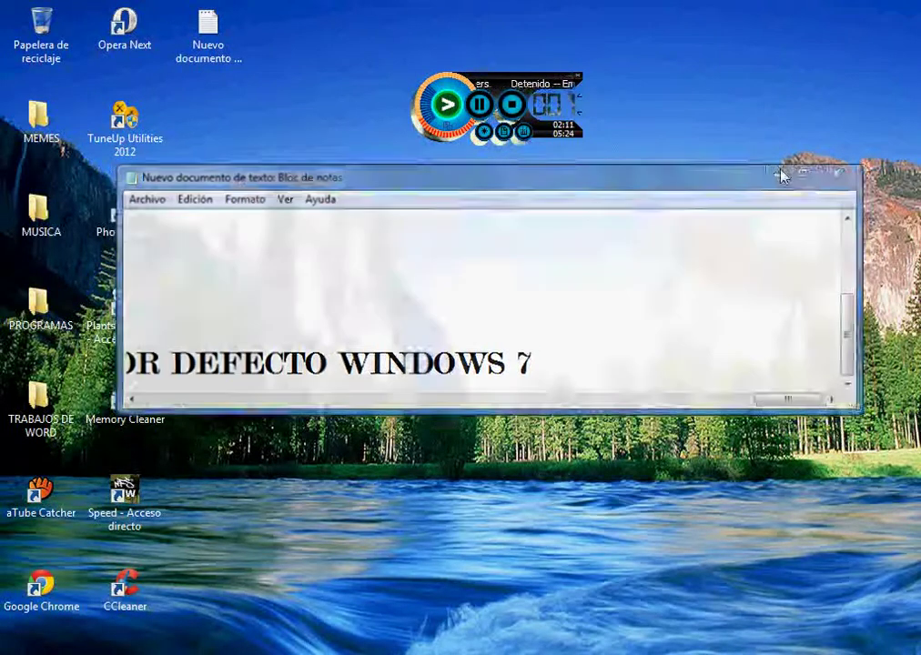
# - Switch Windows Media Player from its skin through the library to the Now Playing view, and shorten its window to about half height
pyautogui.click(447, 130)
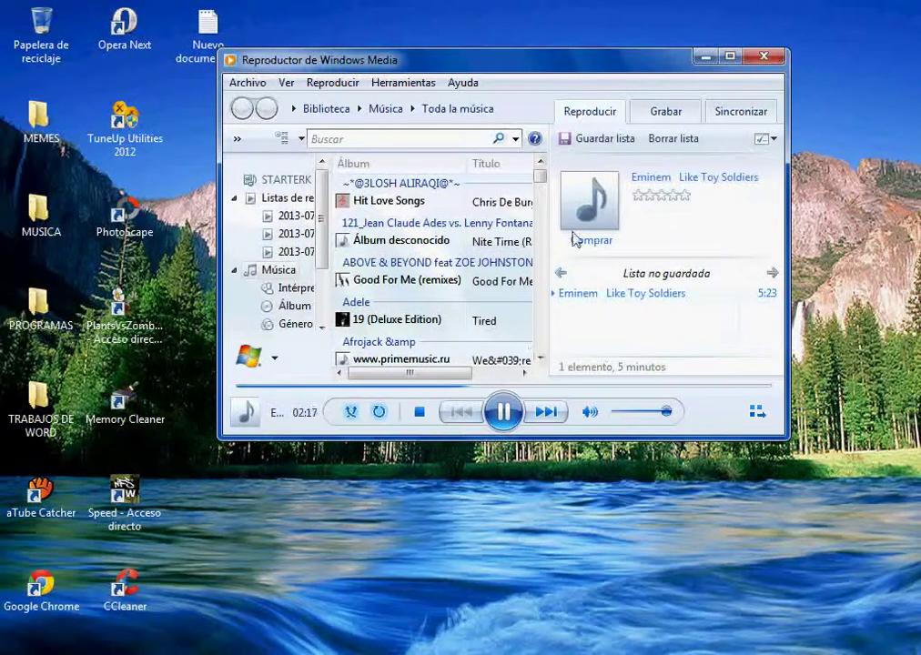
pyautogui.rightClick(742, 410)
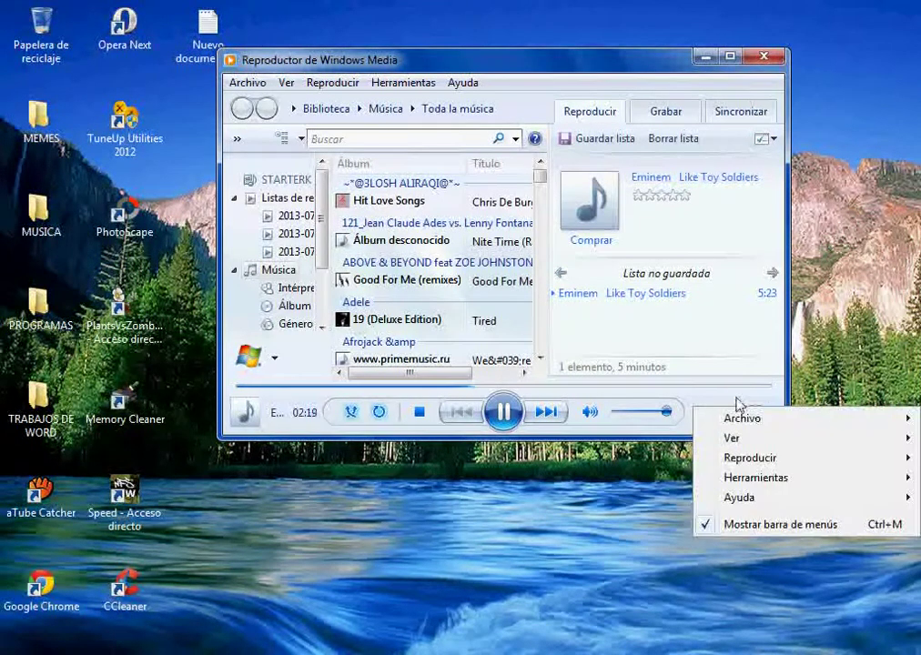
pyautogui.click(714, 397)
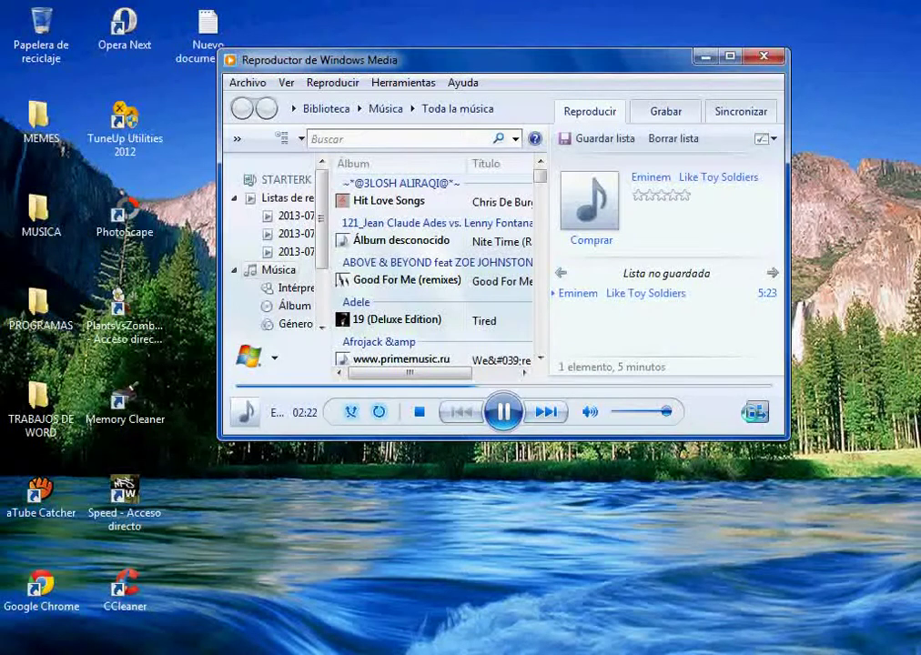
pyautogui.click(754, 411)
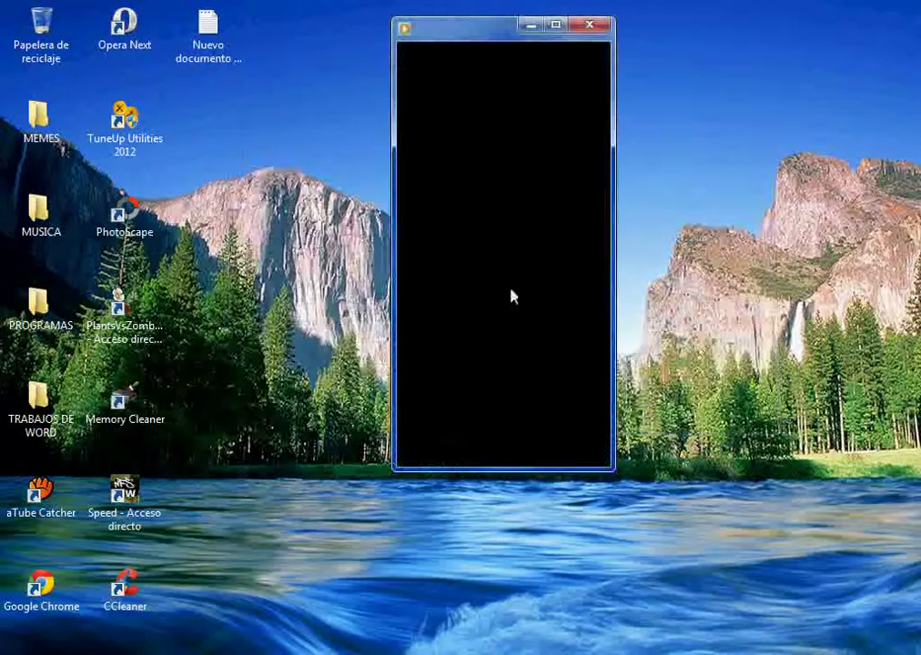
pyautogui.moveTo(490, 472); pyautogui.dragTo(496, 261)
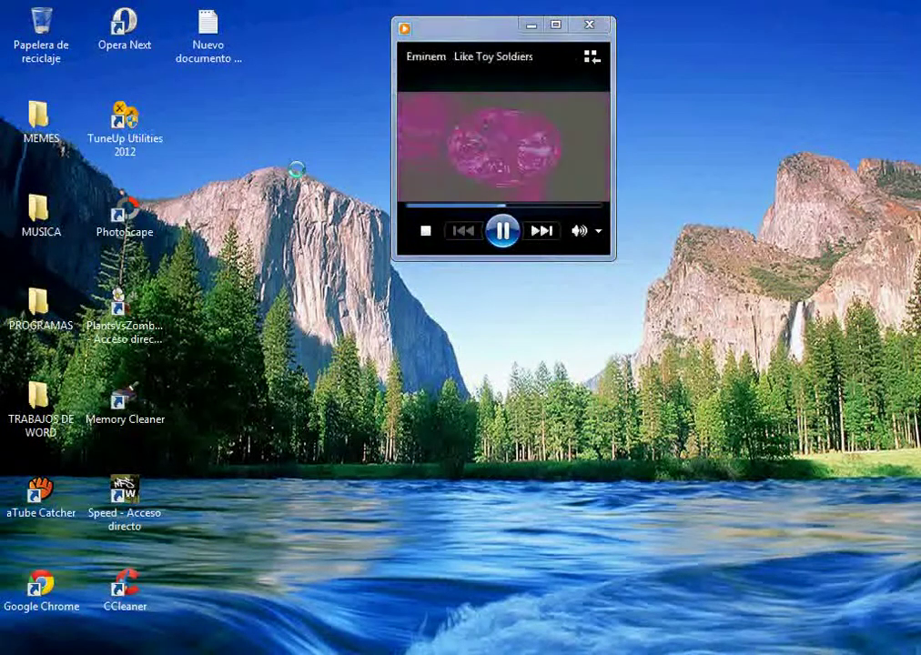
pyautogui.rightClick(264, 136)
pyautogui.click(301, 183)
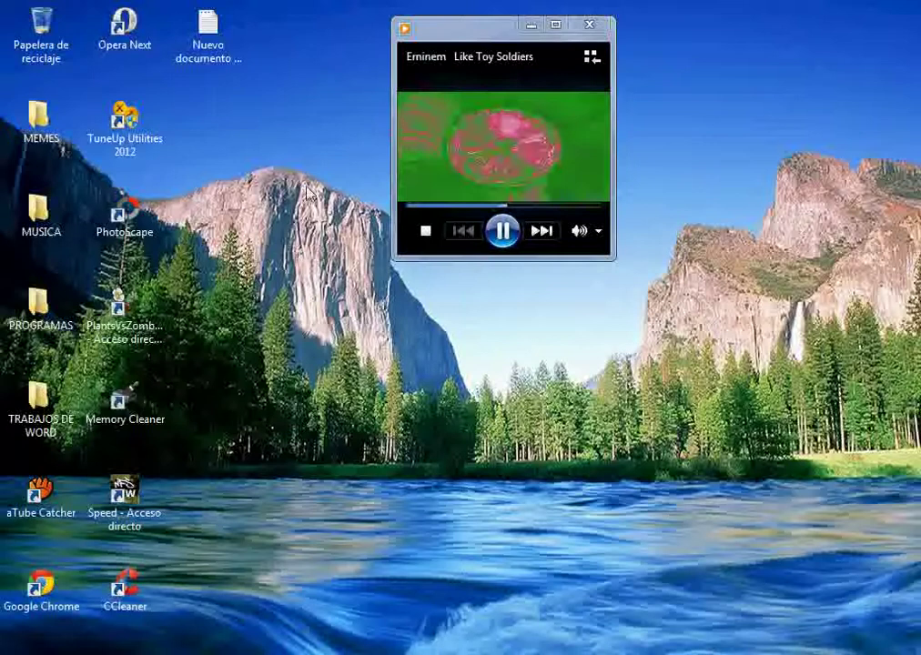
pyautogui.rightClick(689, 80)
pyautogui.click(742, 130)
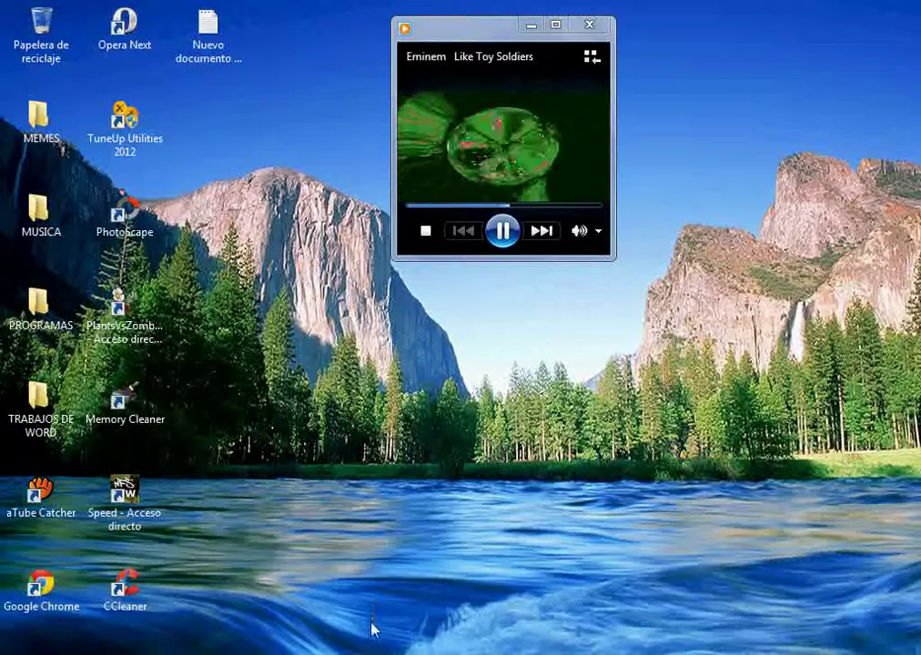
# - In Notepad, append "BUENO VERIFIQUEMOS UN AUMENTO DE RAM EL USO QUE SE INCREMENTA" after "WINDOWS 7", and minimise the document
pyautogui.hotkey('alt', 'Tab')
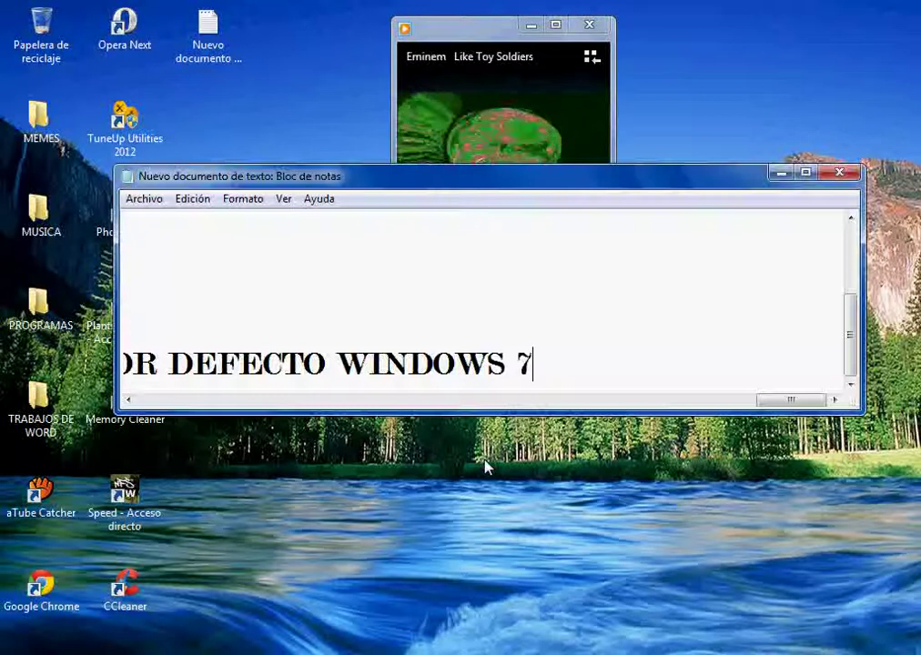
pyautogui.write('BUENO VE')
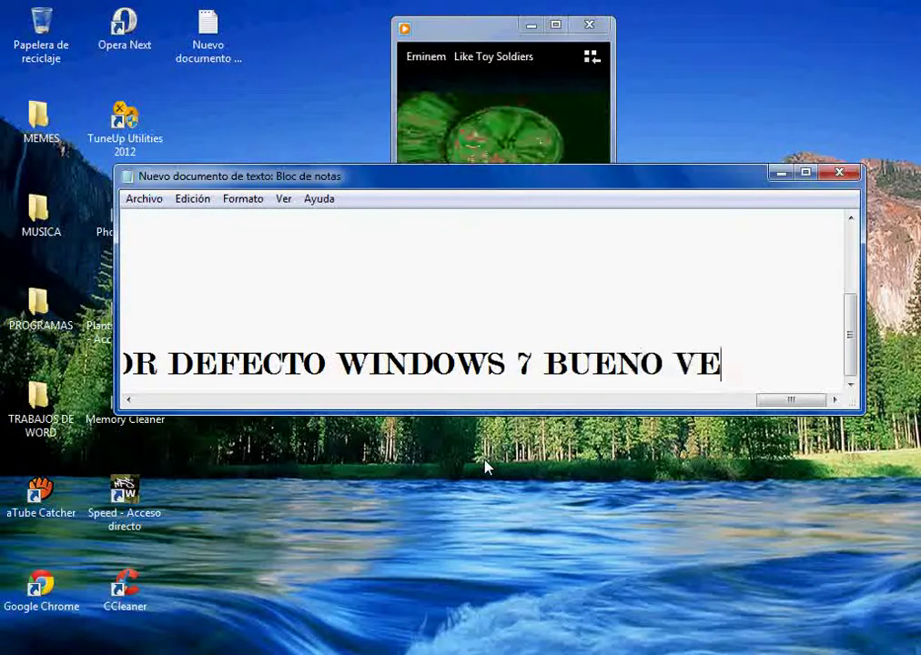
pyautogui.write('RIFIQUEMNO')
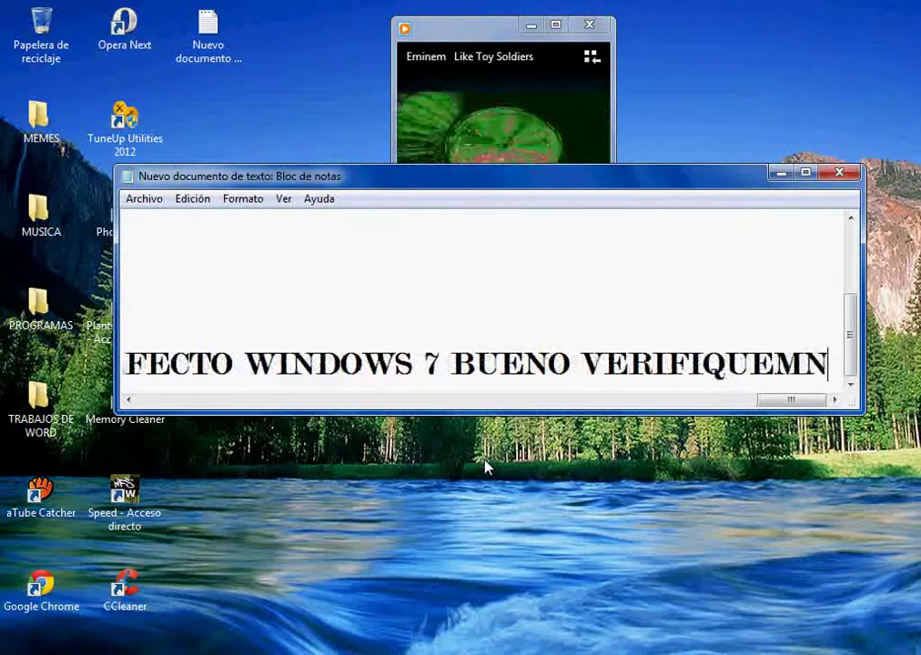
pyautogui.press('BackSpace')
pyautogui.press('BackSpace')
pyautogui.write('OS UN')
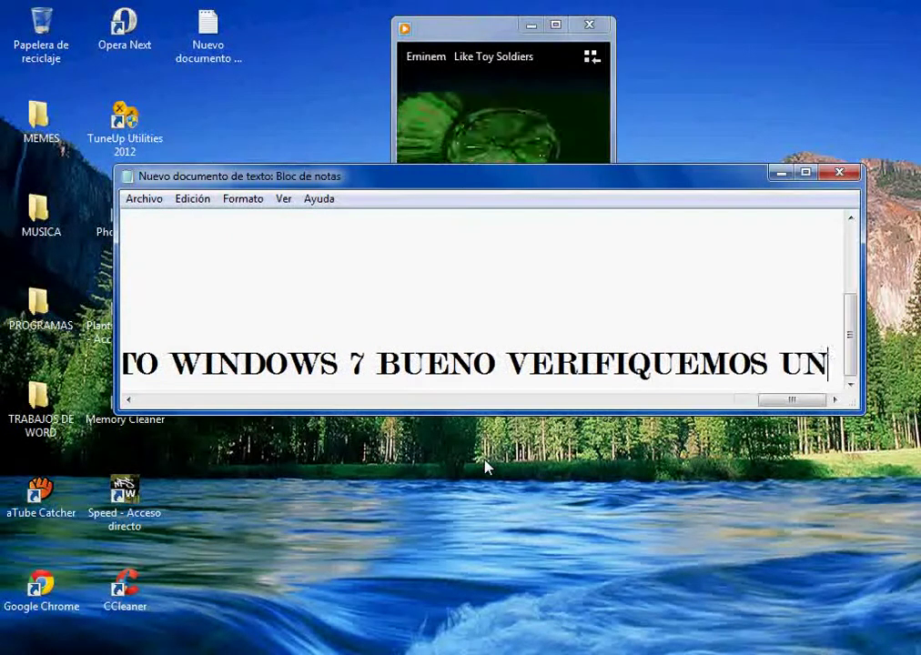
pyautogui.write(' AUMENT')
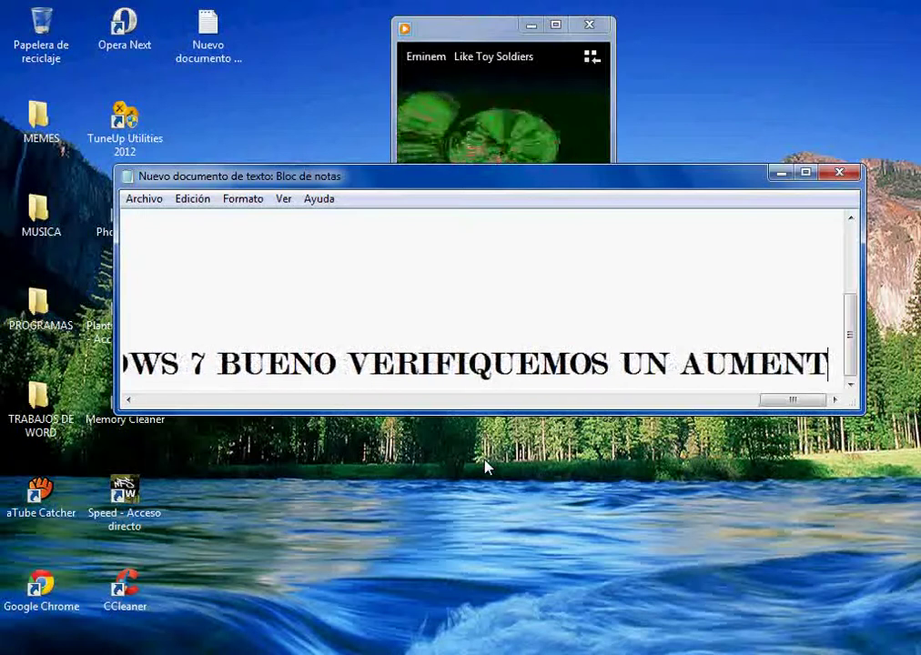
pyautogui.write('O DE RAM')
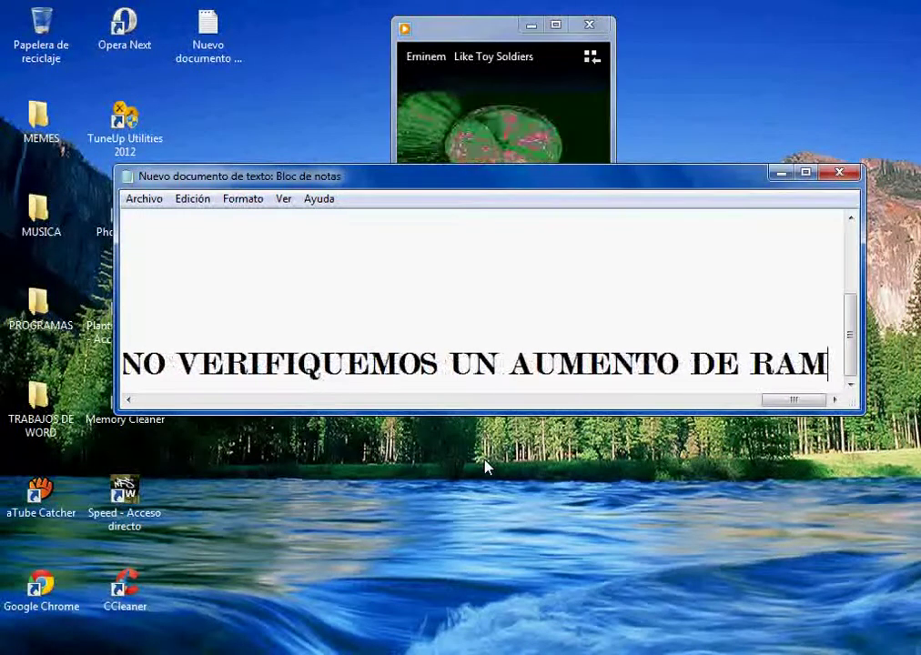
pyautogui.write(' E')
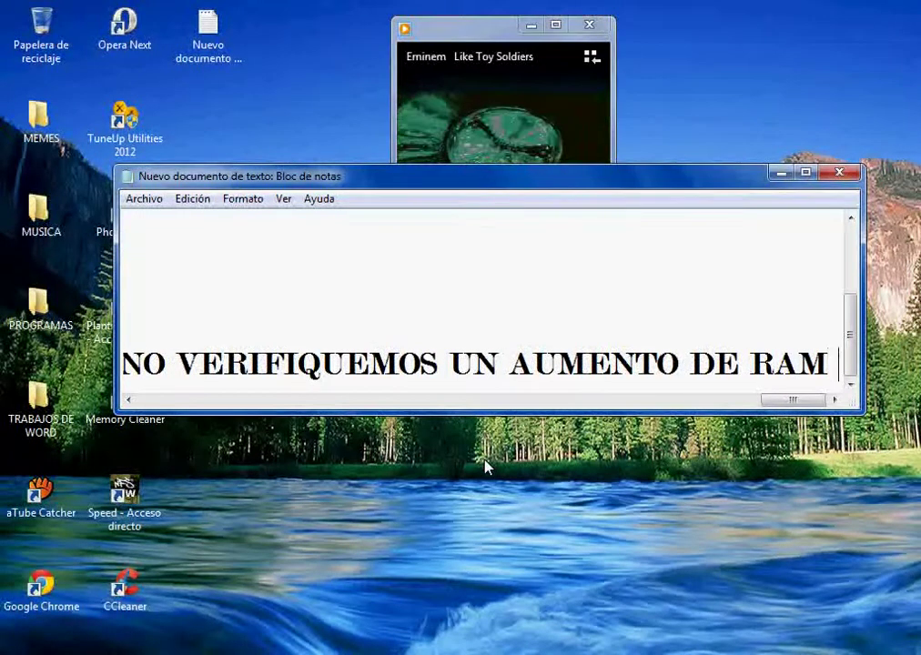
pyautogui.write('L USO QUE ')
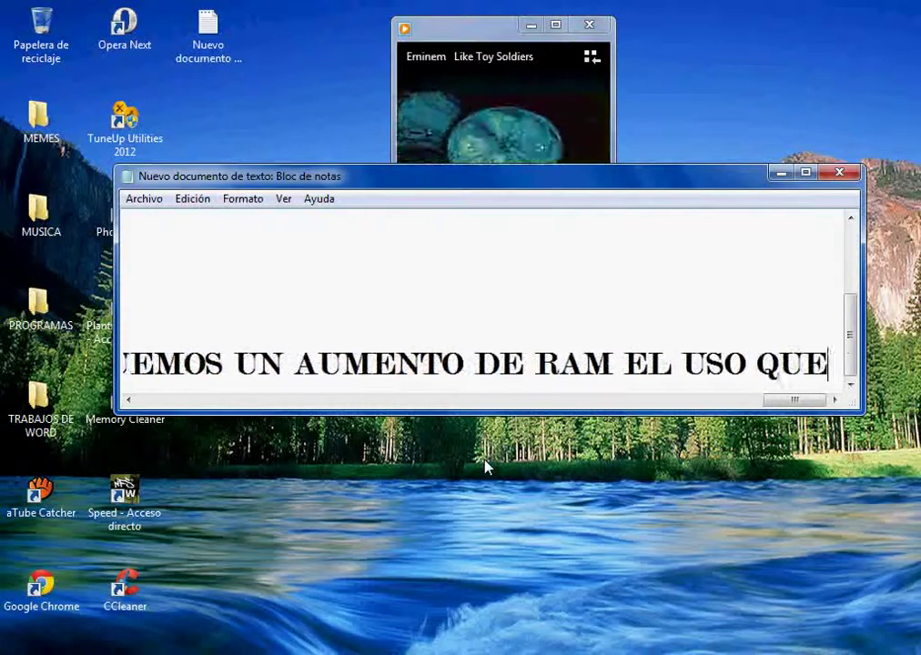
pyautogui.write('SE INCRE')
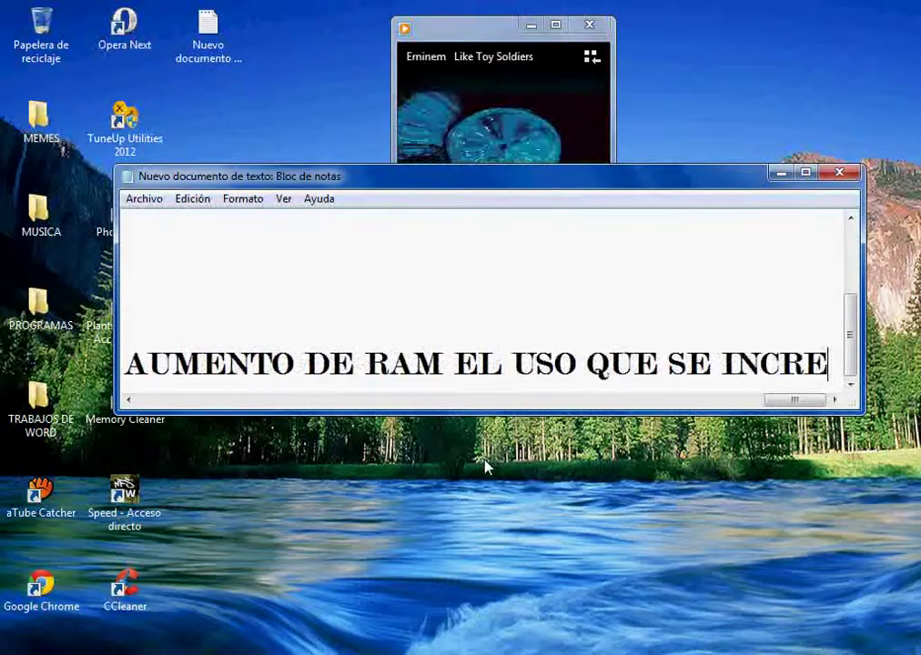
pyautogui.write('MENTA')
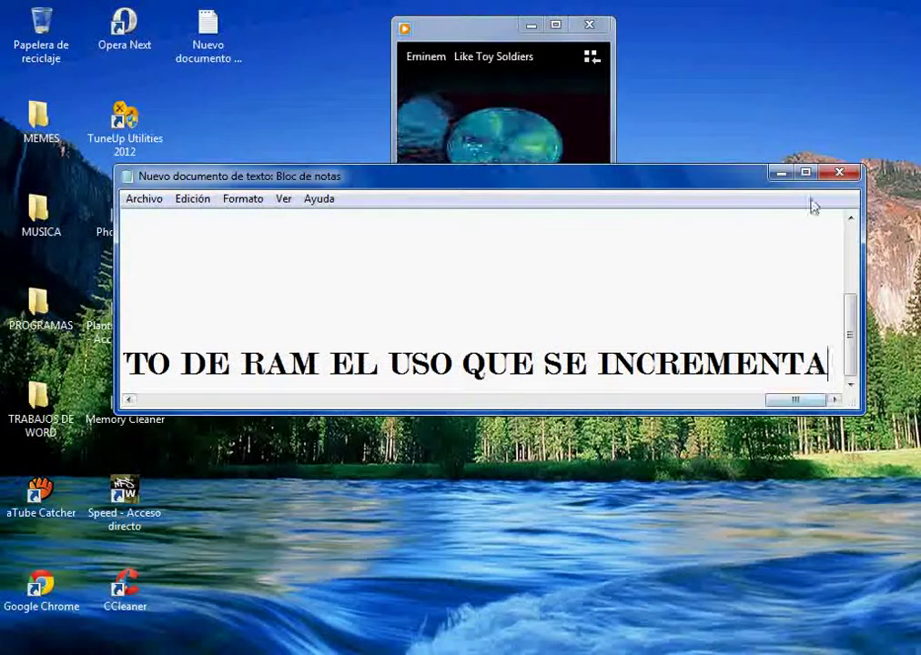
pyautogui.click(781, 173)
# - Open the Windows Task Manager, examine the memory use of wmplayer.exe in the process list, and minimise it
pyautogui.hotkey('ctrl', 'shift', 'Escape')
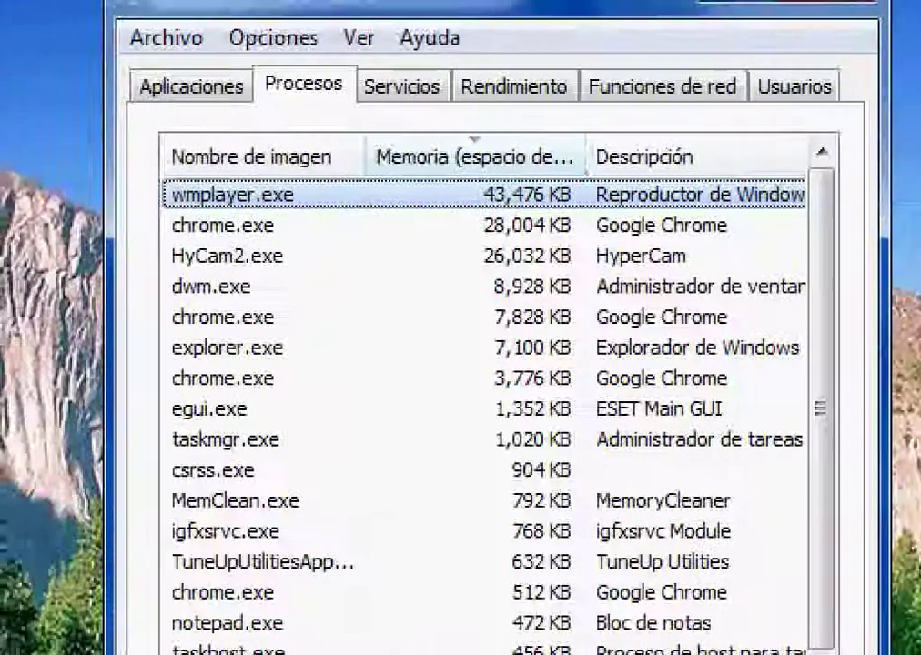
pyautogui.moveTo(808, 208)
pyautogui.mouseDown()
pyautogui.moveTo(596, 206)
pyautogui.moveTo(160, 175)
pyautogui.mouseUp()
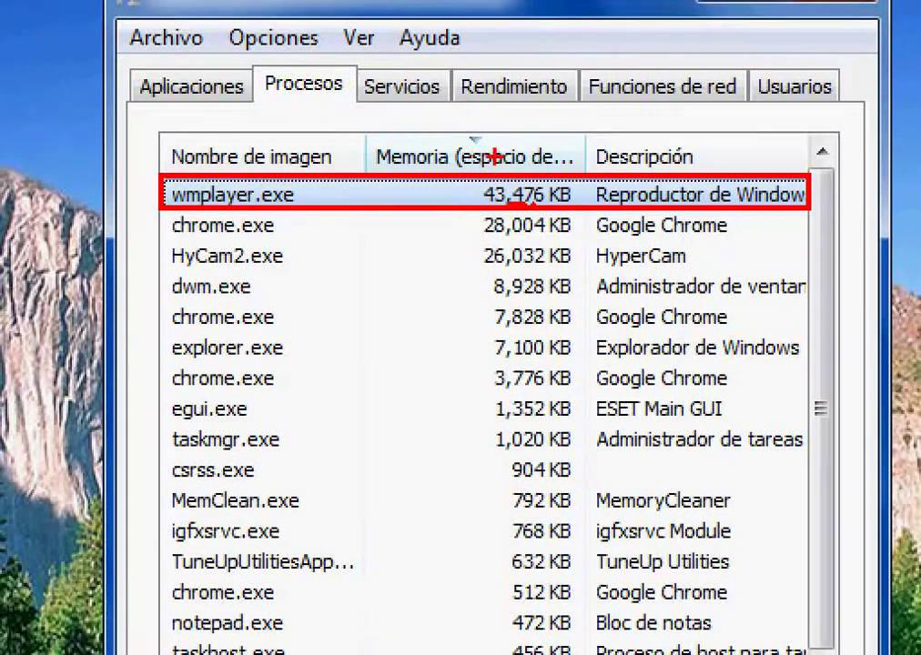
pyautogui.press('Escape')
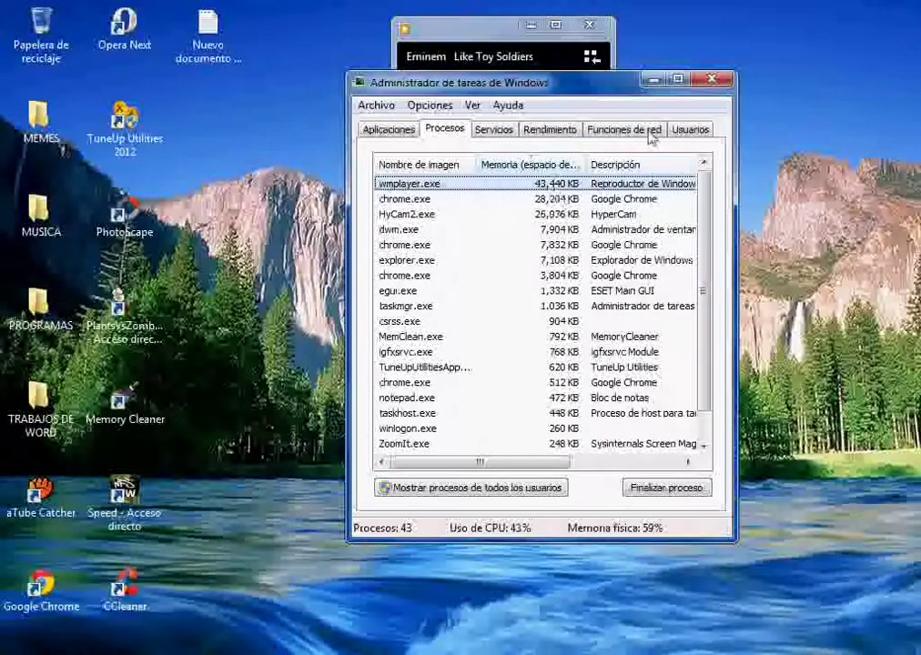
pyautogui.click(654, 81)
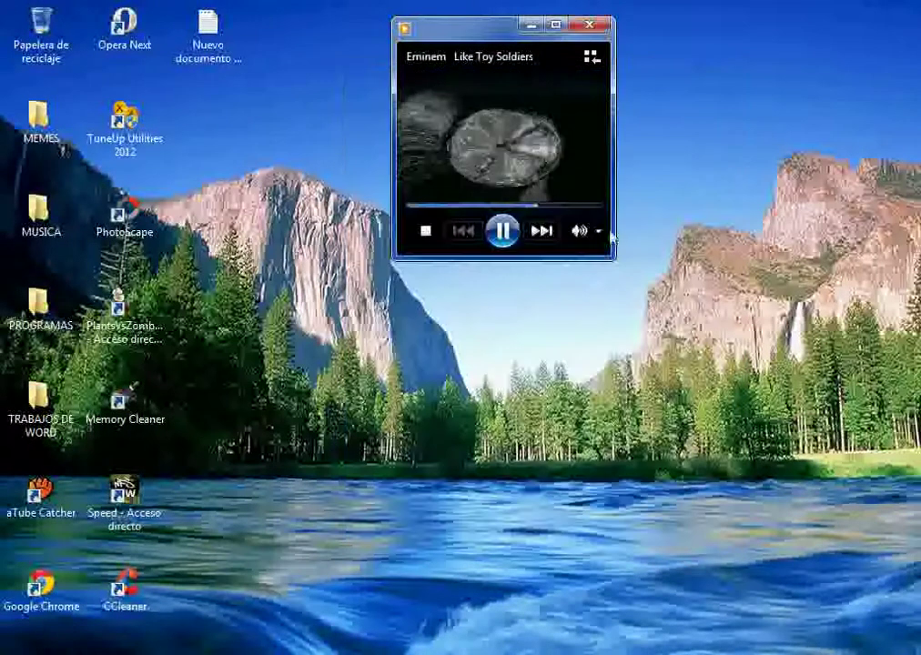
# - Return Windows Media Player to its library, append "SIGUE MIS PASOS A CONTINUACION PARA CAMBIAR LA MASCARA" to the Notepad text, and minimise Notepad
pyautogui.click(591, 57)
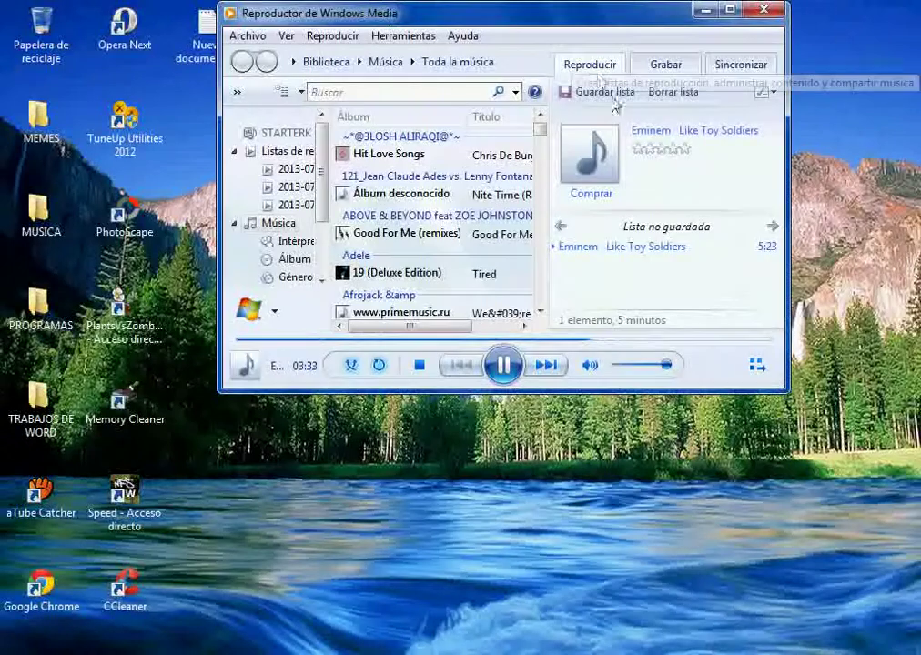
pyautogui.hotkey('alt', 'Tab')
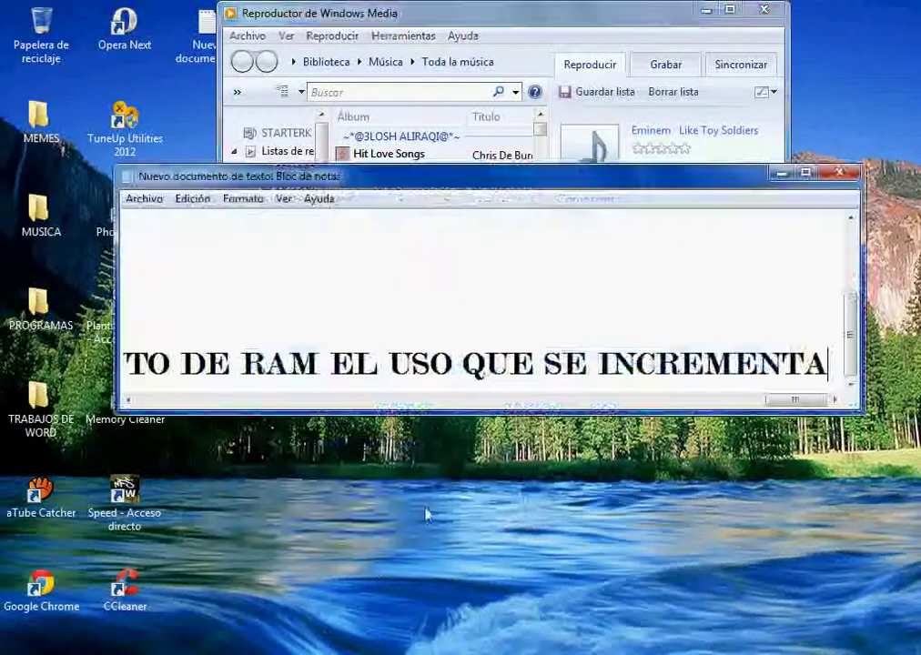
pyautogui.write('SIGUE')
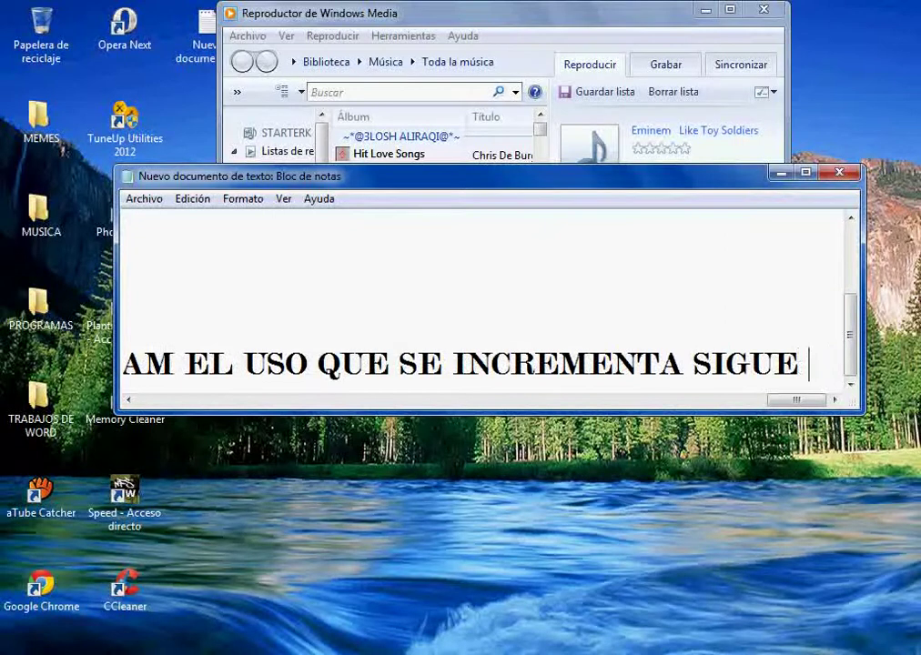
pyautogui.write('MMIS PASOS ')
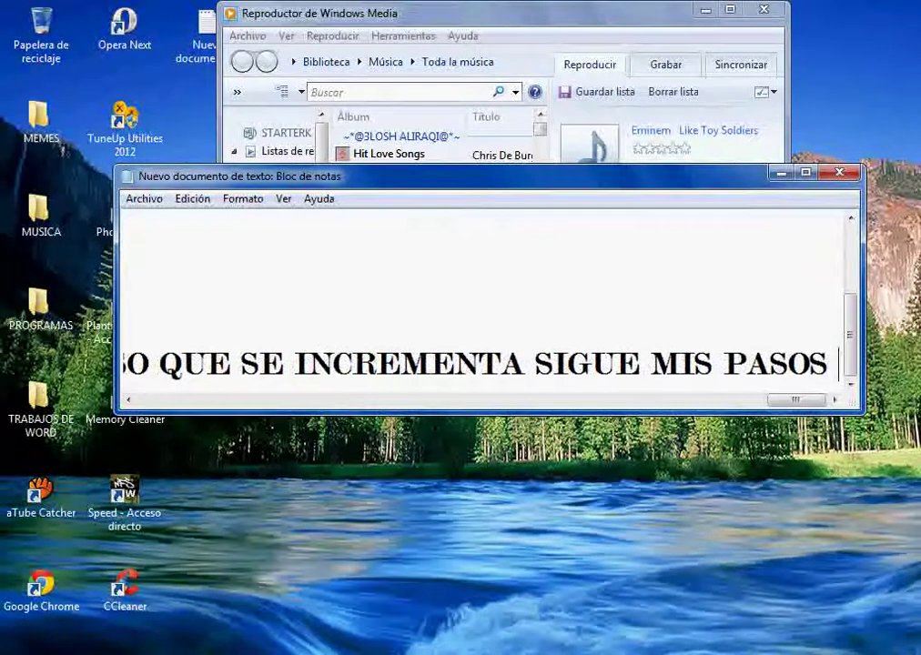
pyautogui.write('A CONTIN')
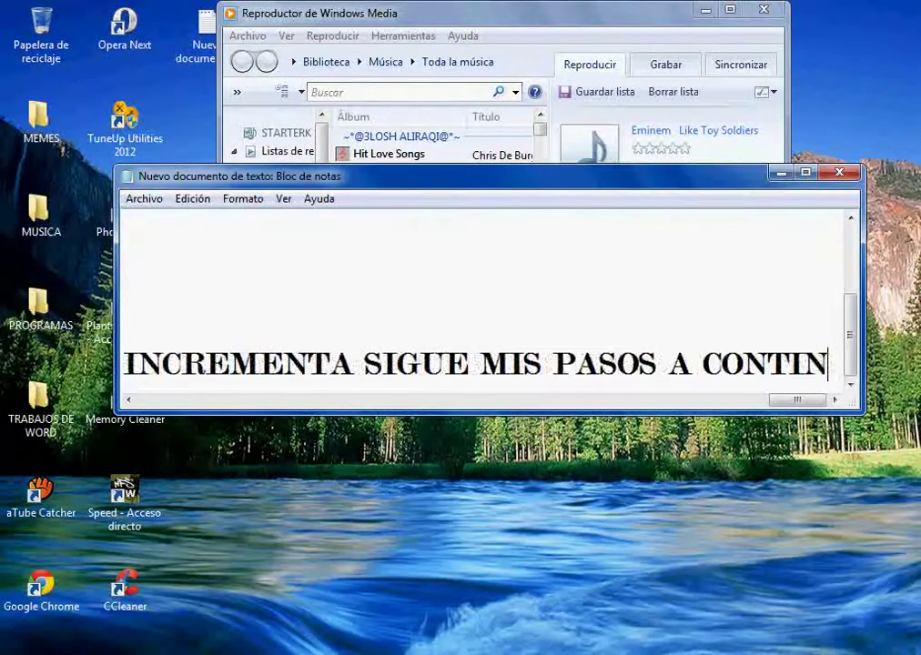
pyautogui.write('UACION PARA')
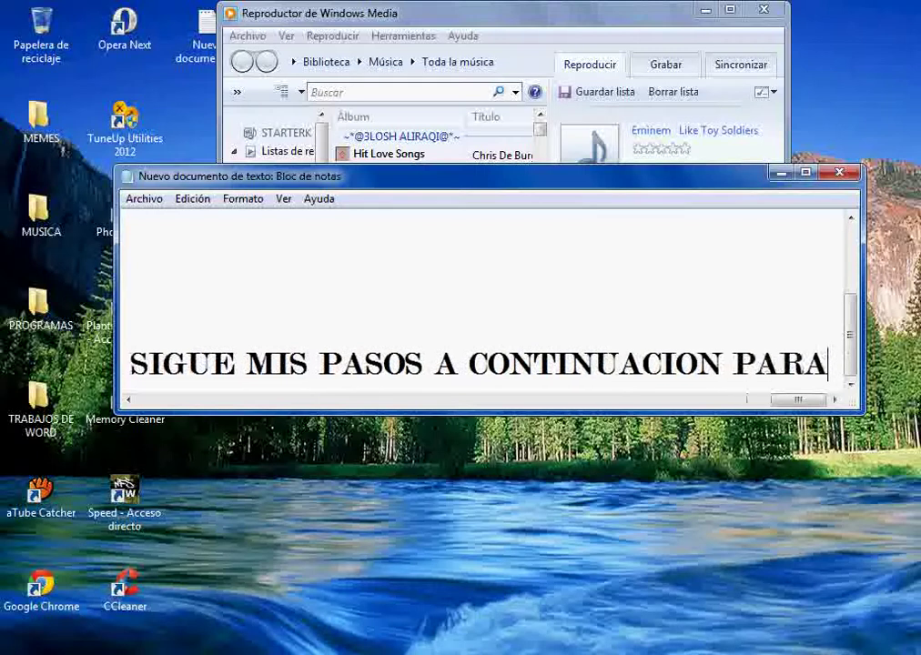
pyautogui.write(' CAMBIAR LA MASCARA')
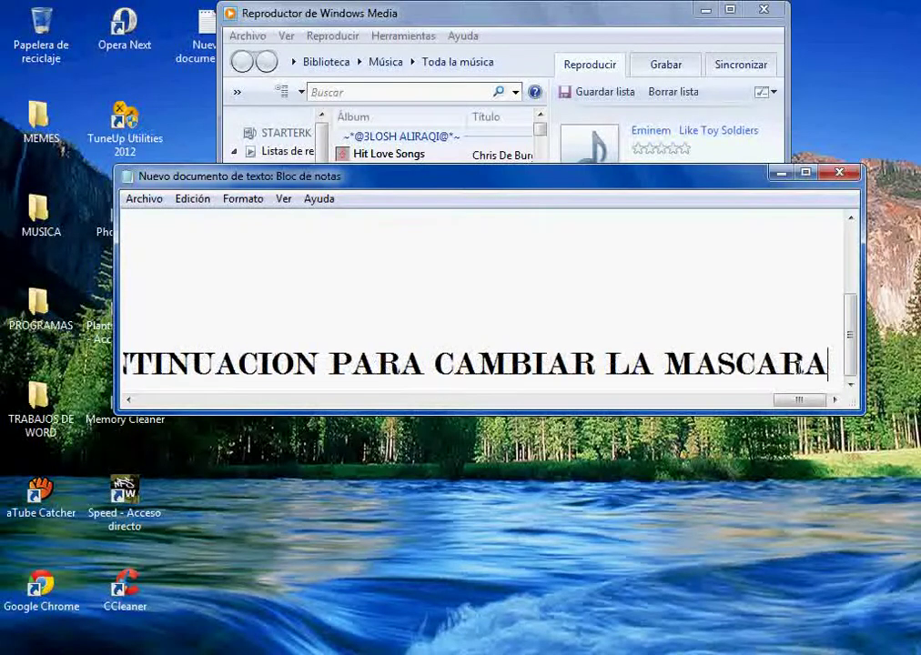
pyautogui.click(780, 174)
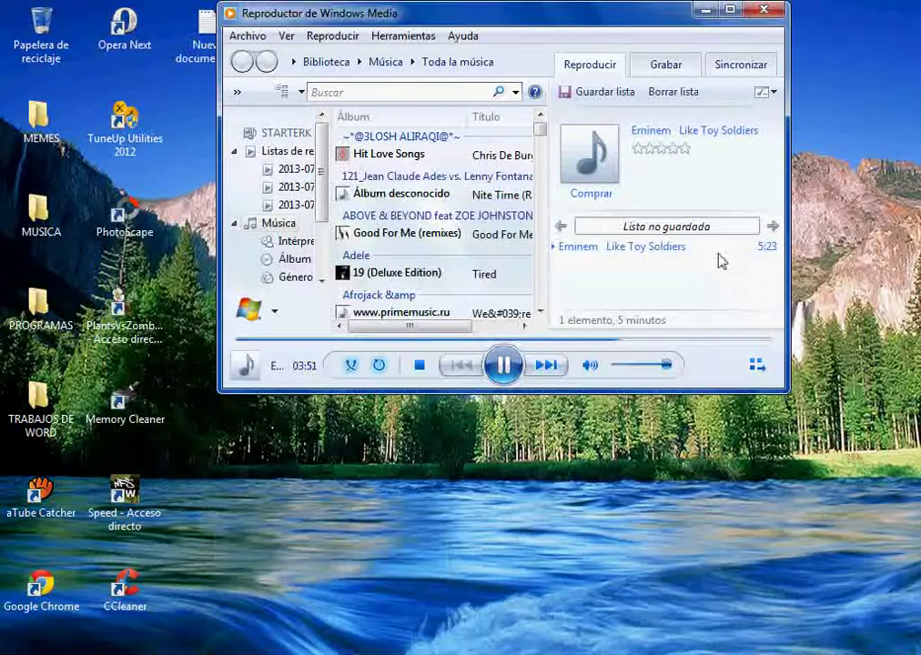
pyautogui.rightClick(759, 366)
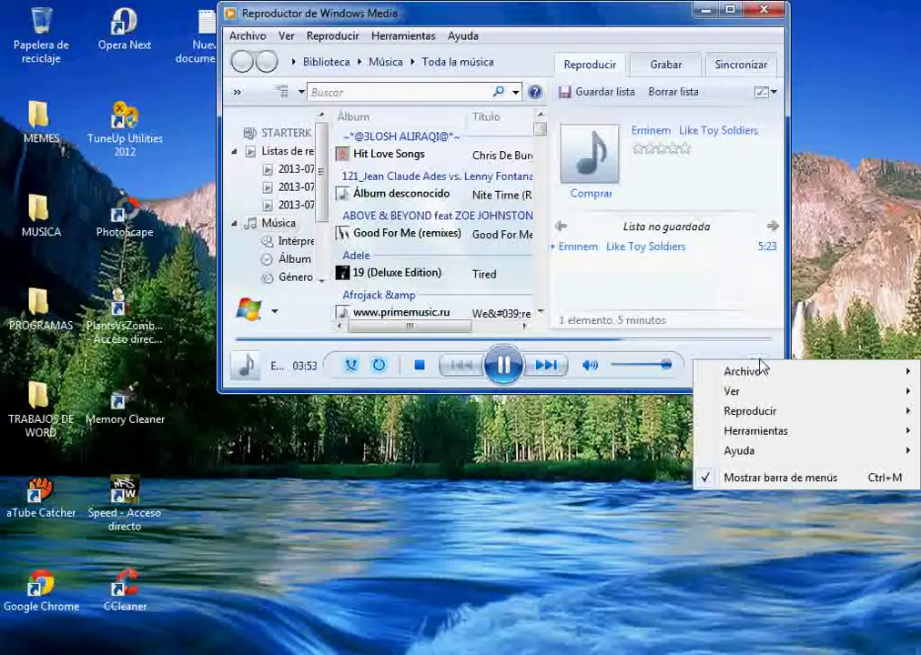
pyautogui.moveTo(749, 393)
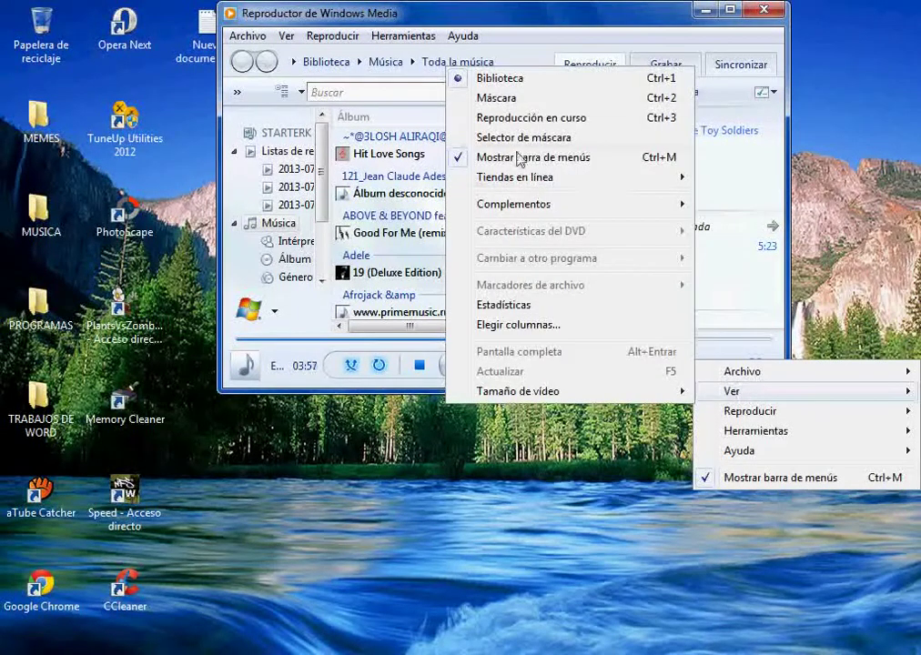
pyautogui.click(496, 97)
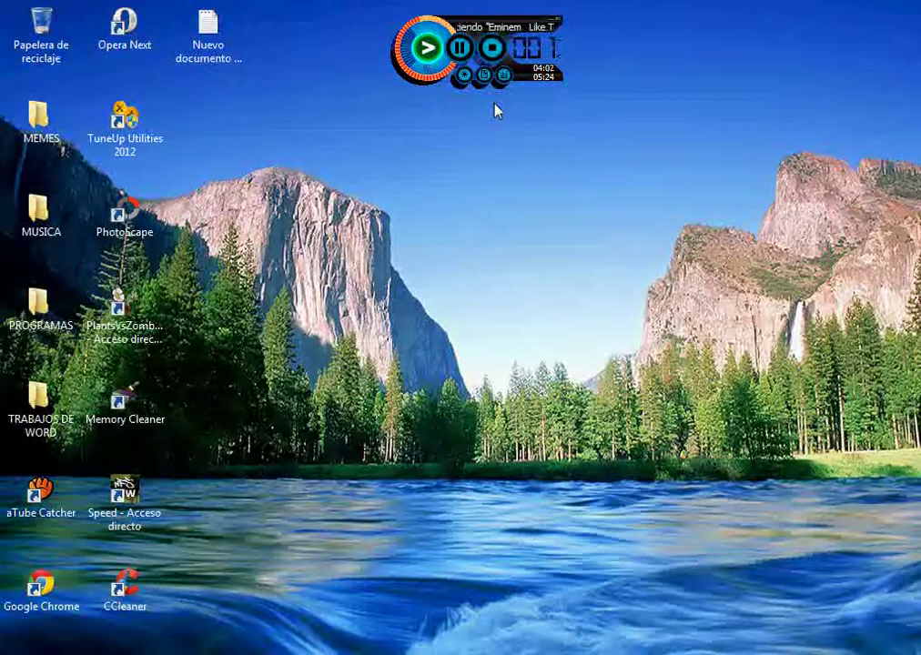
pyautogui.click(428, 72)
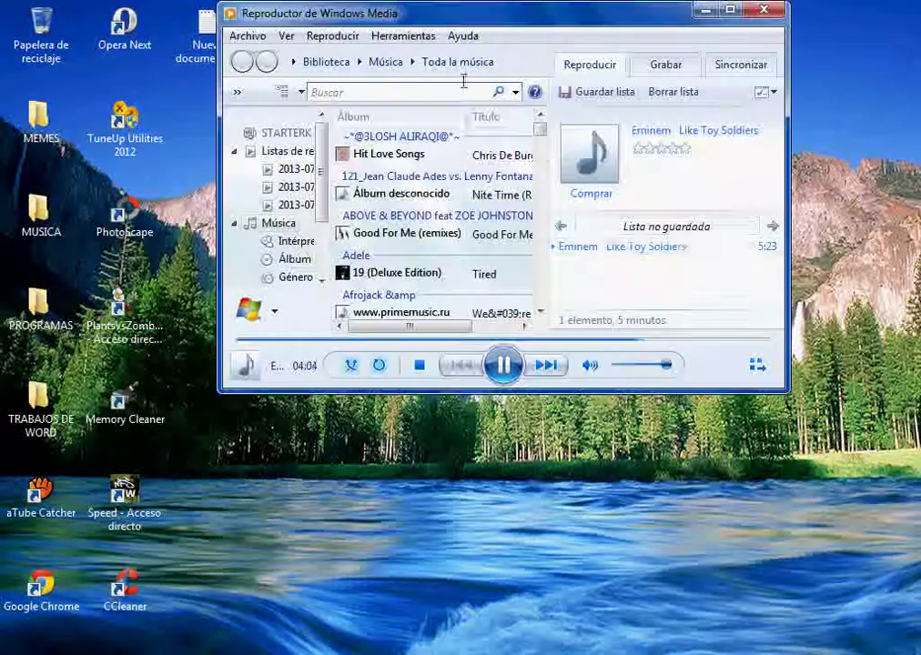
# - Open the skin chooser (Selector de máscara) in Windows Media Player and preview the Corporativa and Revert skins
pyautogui.rightClick(757, 366)
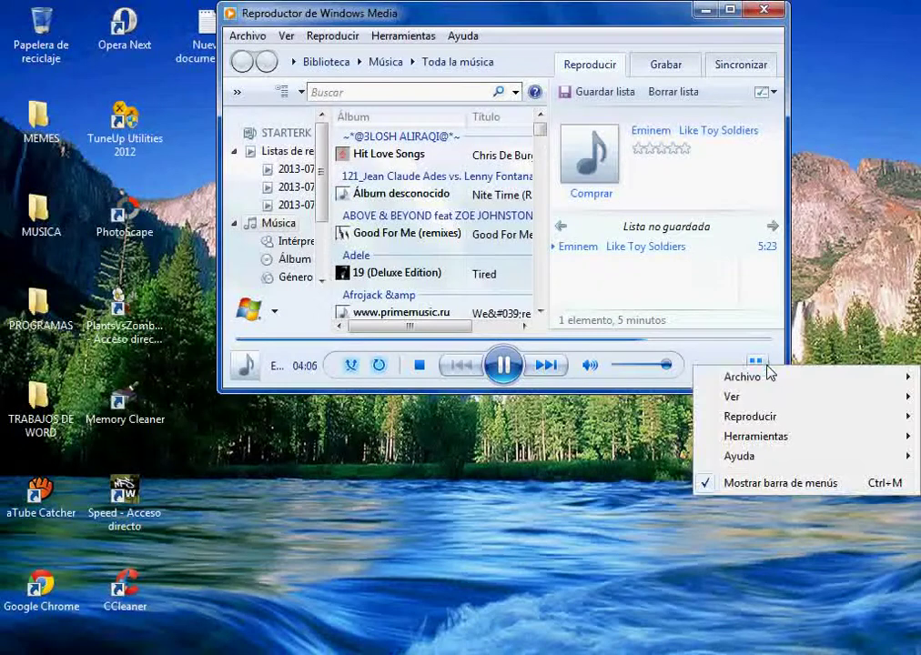
pyautogui.moveTo(753, 395)
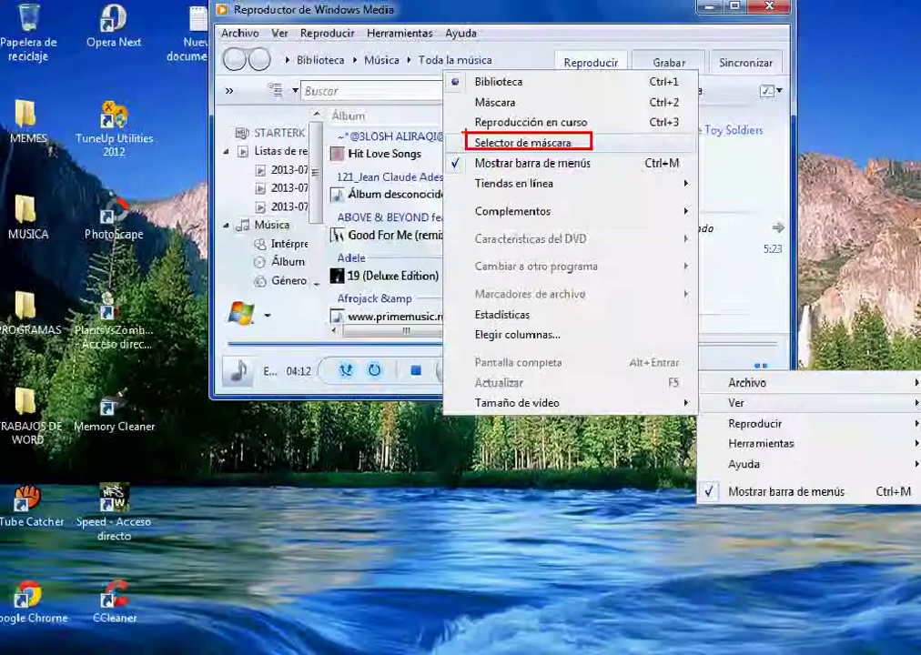
pyautogui.click(491, 142)
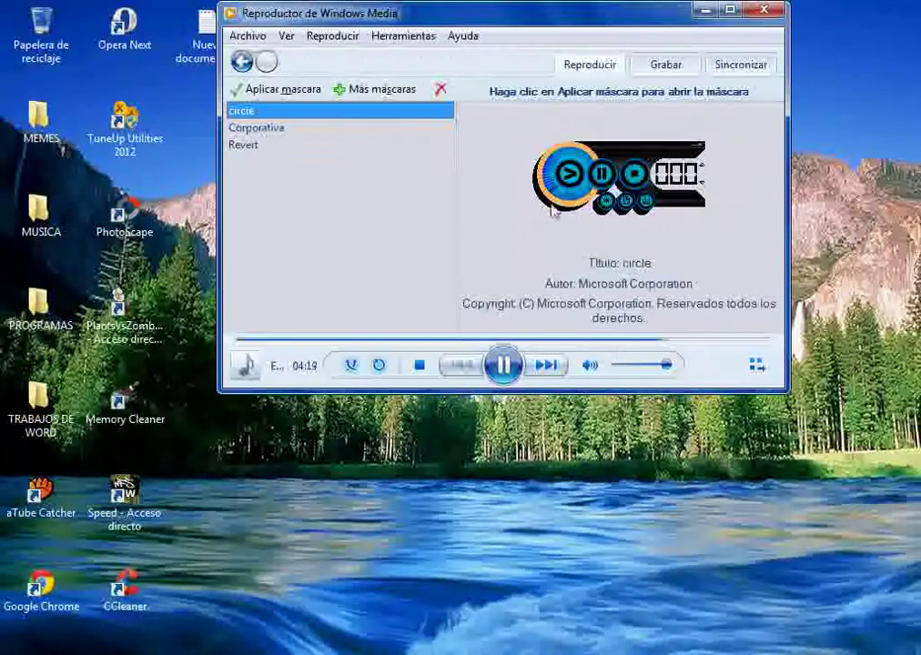
pyautogui.click(255, 129)
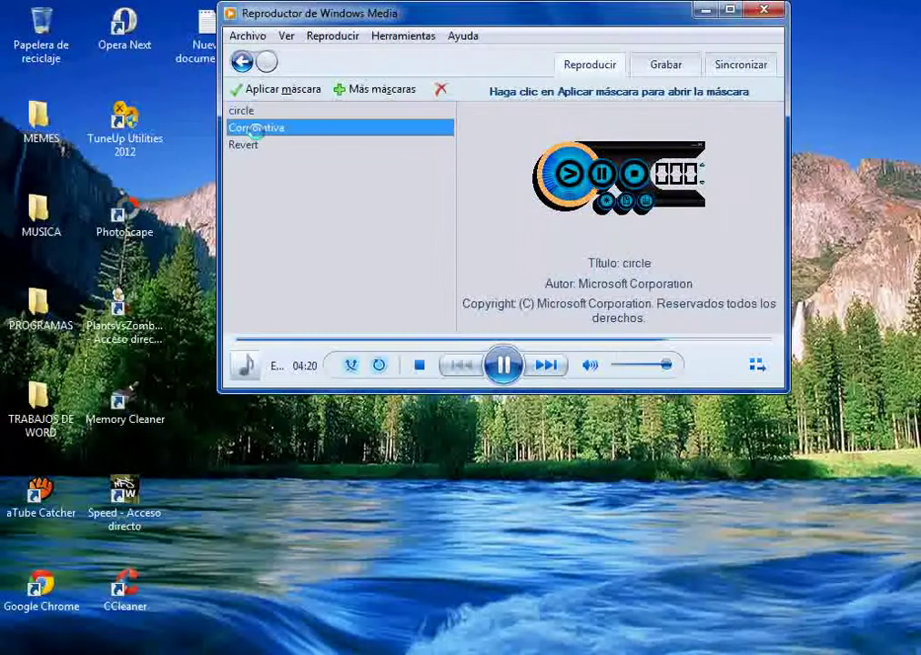
pyautogui.click(250, 146)
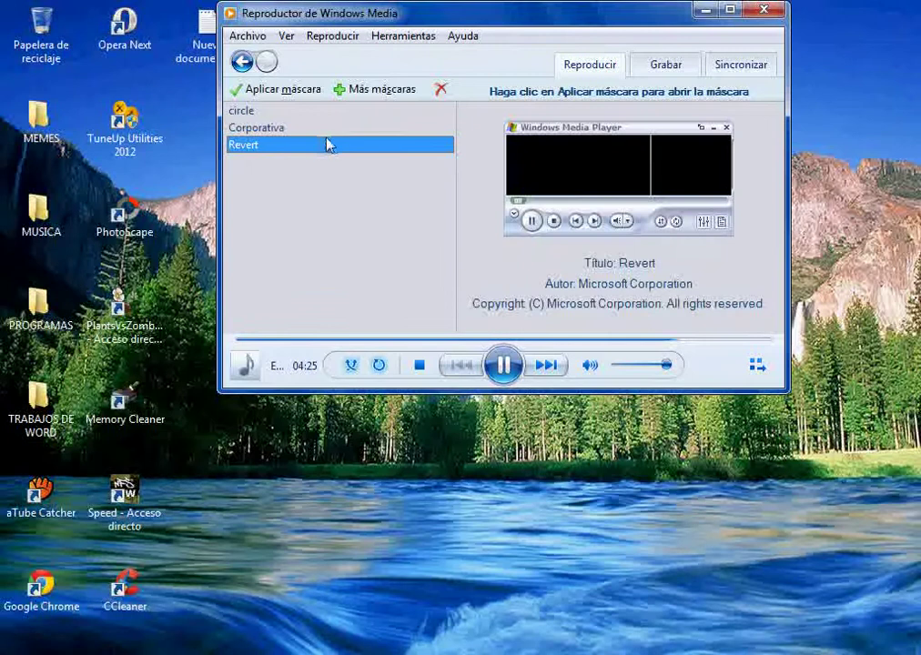
# - Apply the circle skin to Windows Media Player and move the skinned player slightly lower on the desktop
pyautogui.click(241, 111)
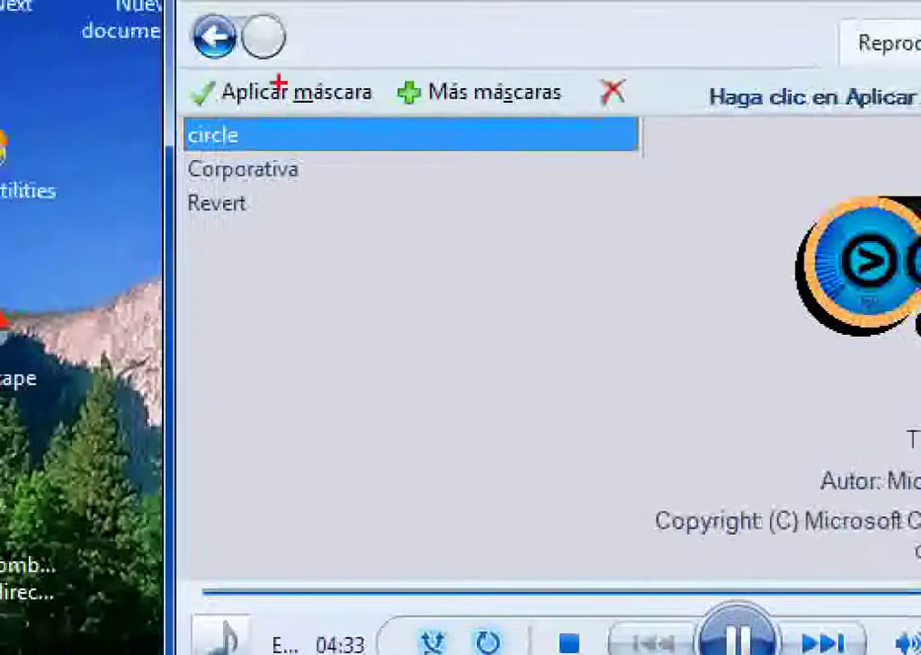
pyautogui.moveTo(405, 134); pyautogui.dragTo(197, 73)
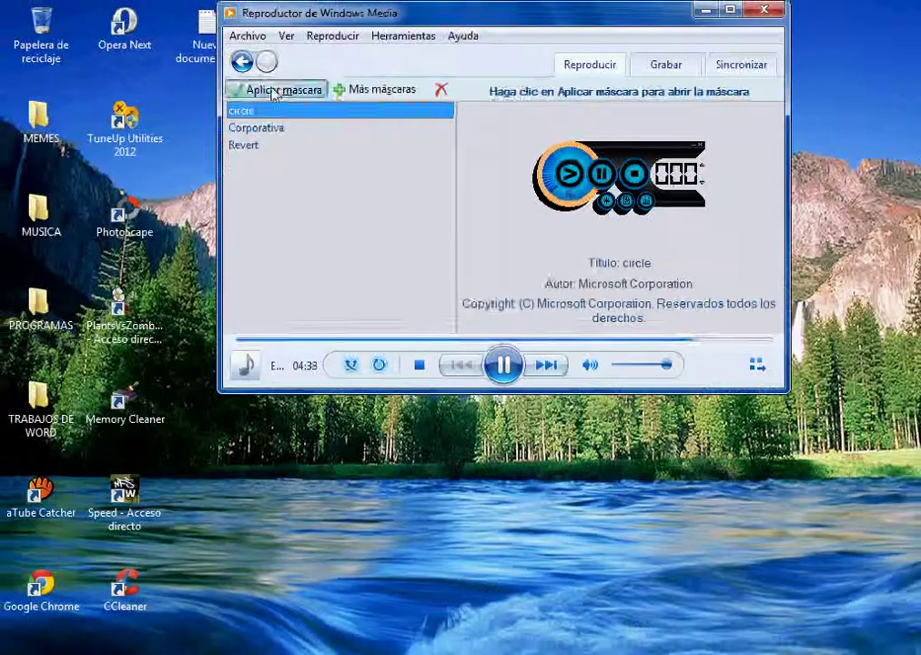
pyautogui.click(244, 91)
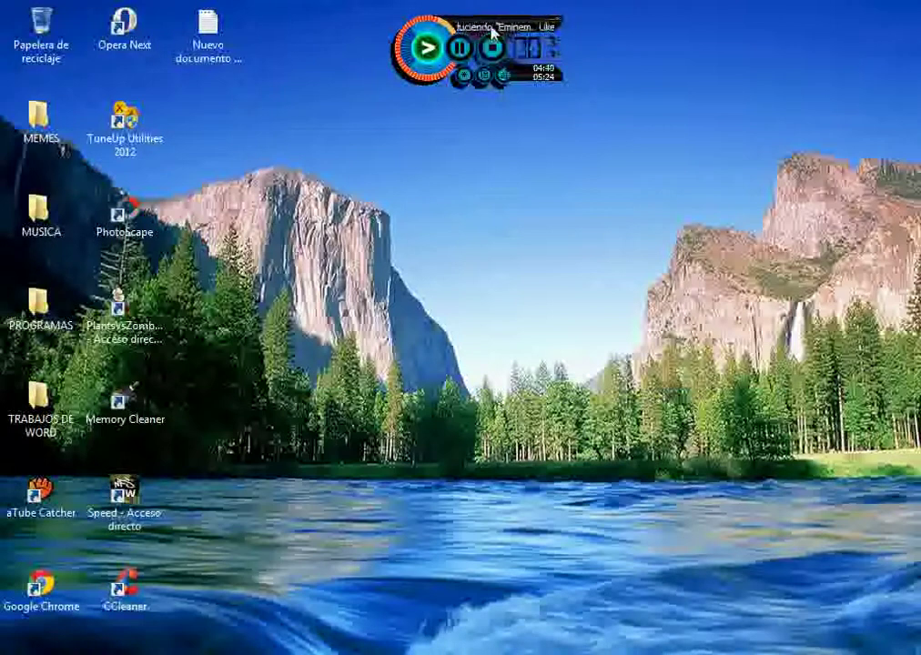
pyautogui.moveTo(508, 78); pyautogui.dragTo(500, 132)
# - Refresh the desktop and append "ESO ES TODO VERIFICAN EL CAMBIO Y SERAN NO TABLES GRACIAS SALUDOS ADIOS...." to the text in Notepad
pyautogui.rightClick(594, 90)
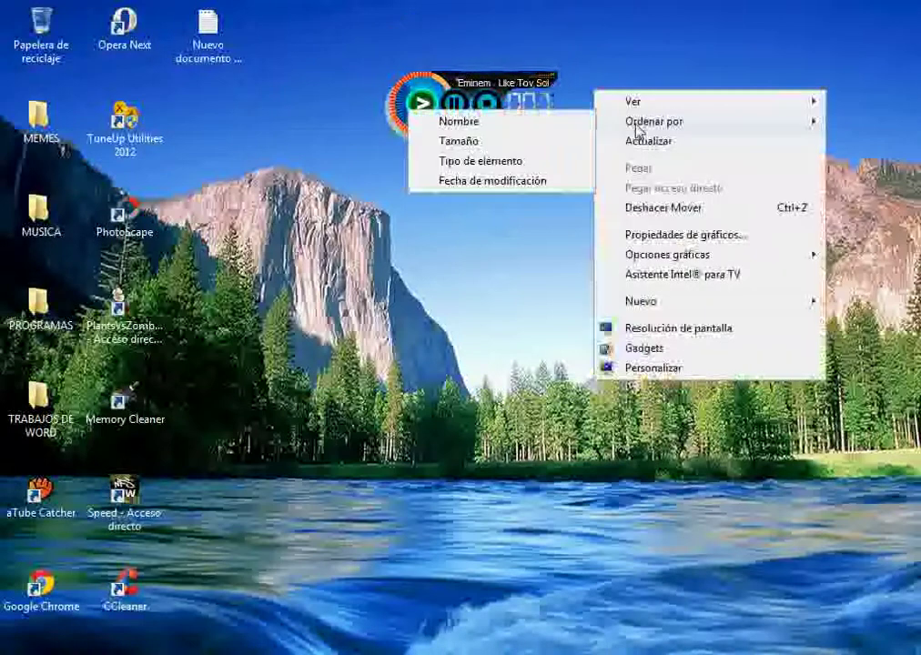
pyautogui.click(664, 143)
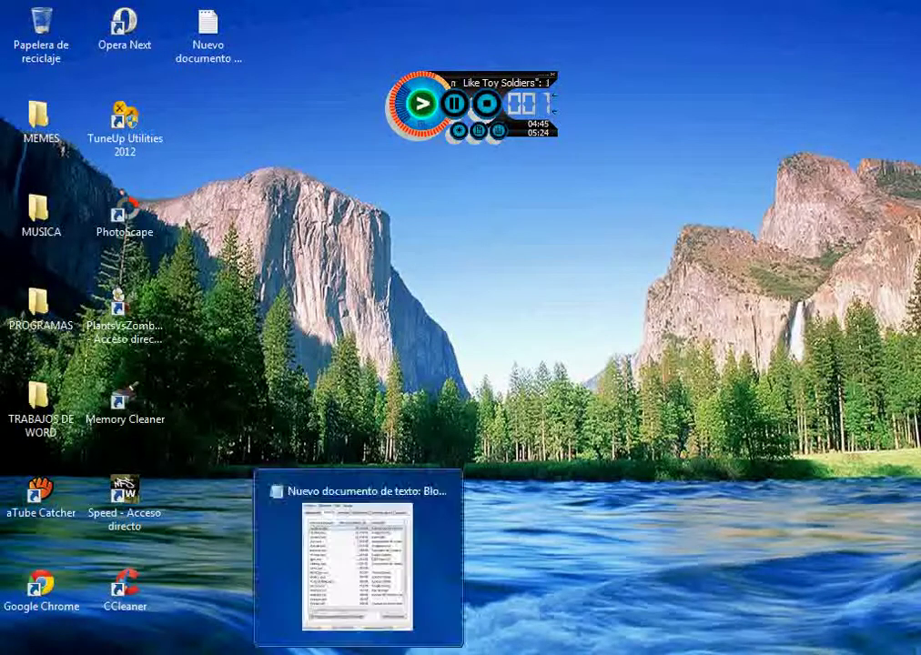
pyautogui.click(406, 634)
pyautogui.write('ESO')
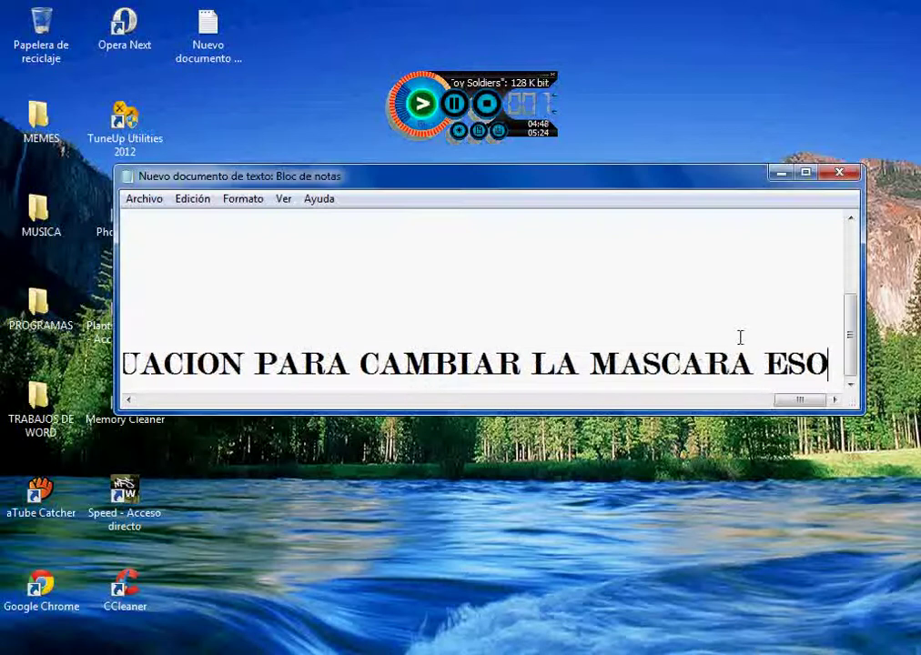
pyautogui.write(' ES TODO VE')
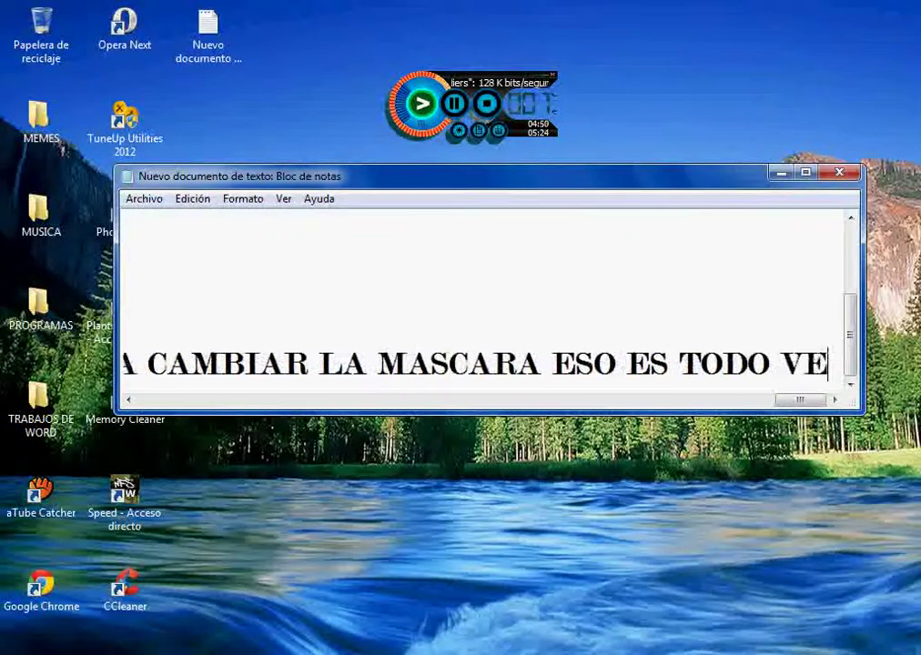
pyautogui.write('RIFICAN')
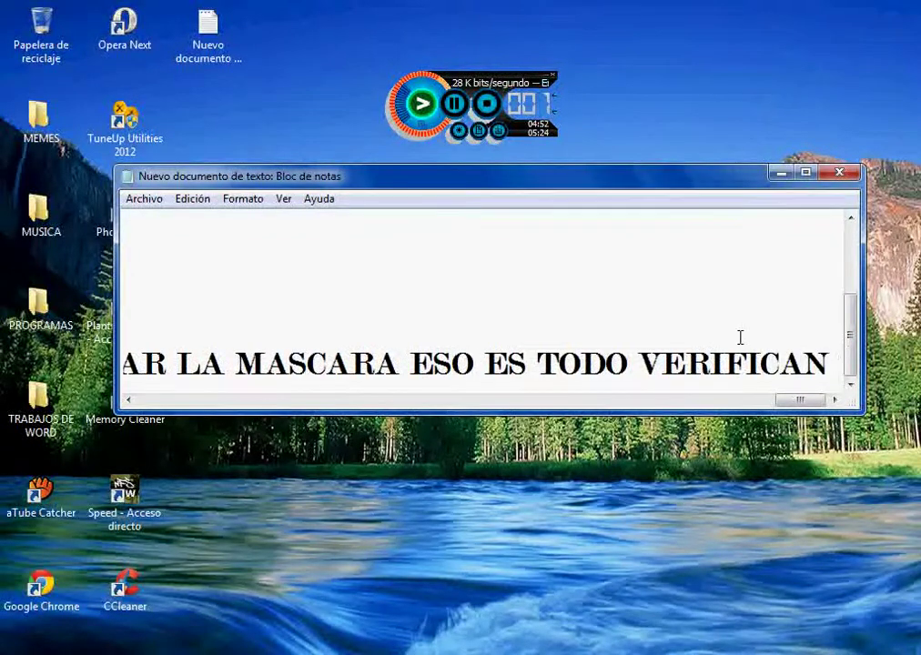
pyautogui.write(' EL CAMBIO Y ')
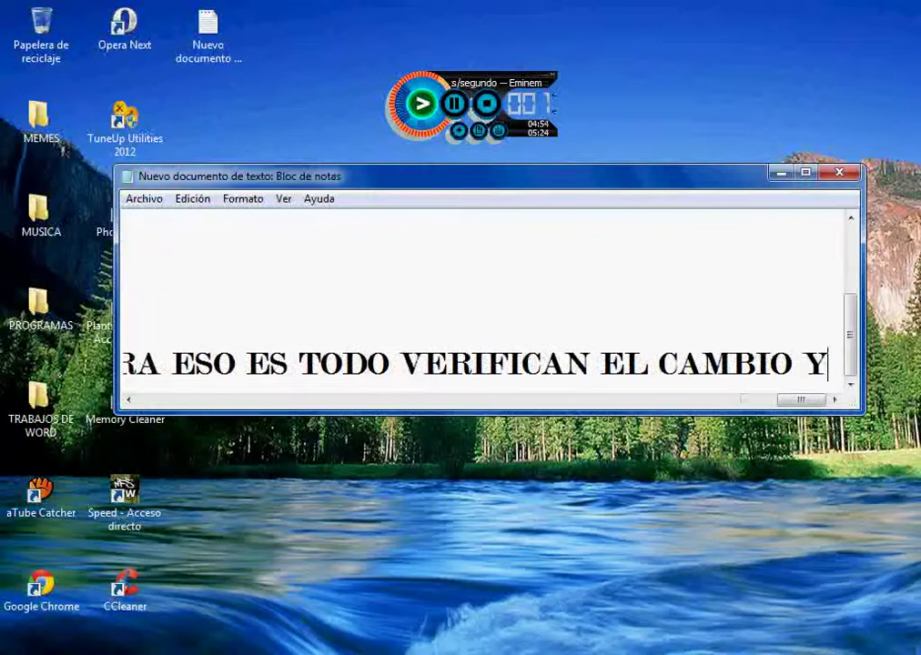
pyautogui.write('SERAN')
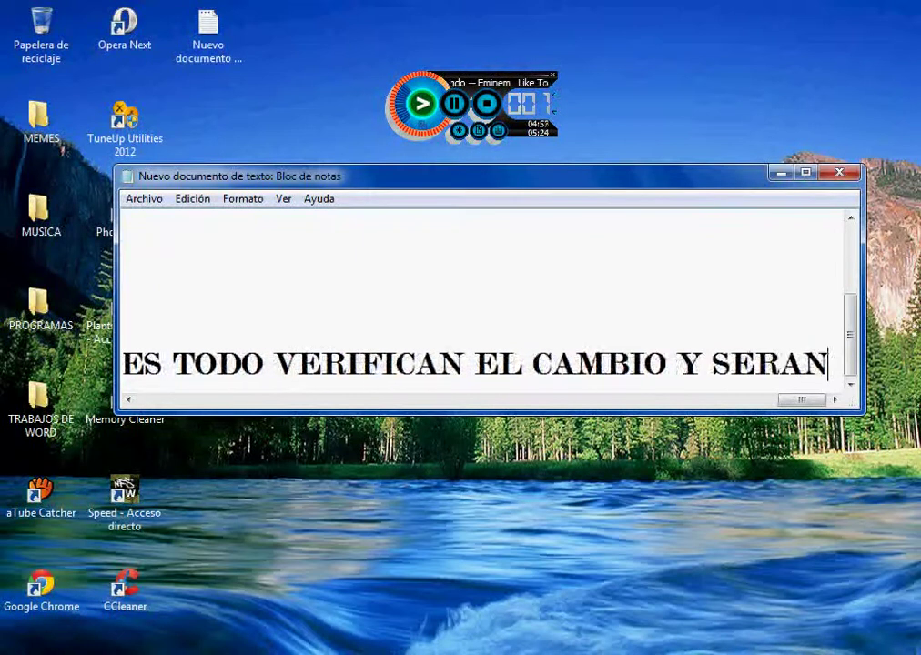
pyautogui.write(' NO TABLER')
pyautogui.press('BackSpace')
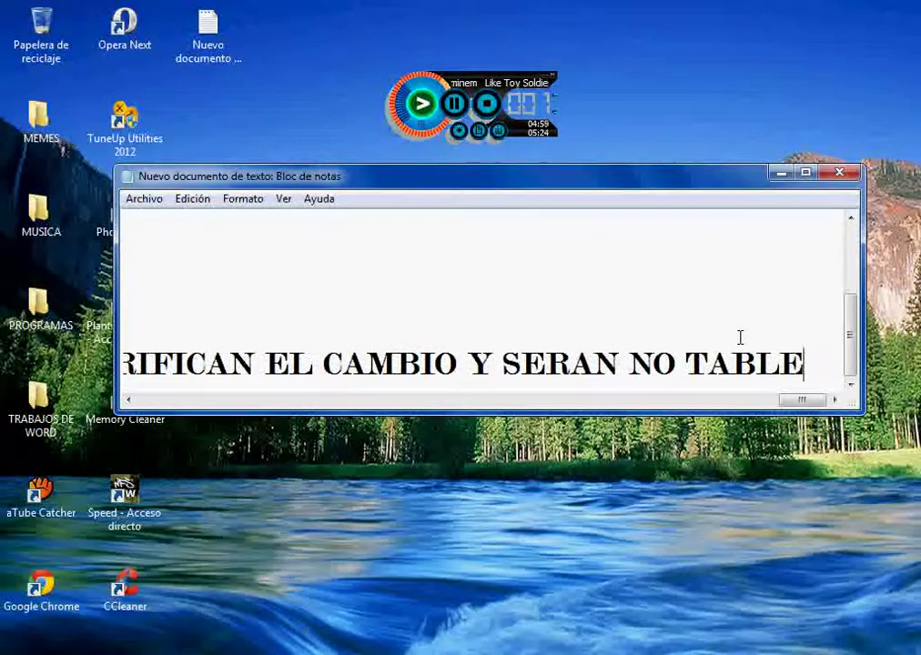
pyautogui.write('S GRACIAS S')
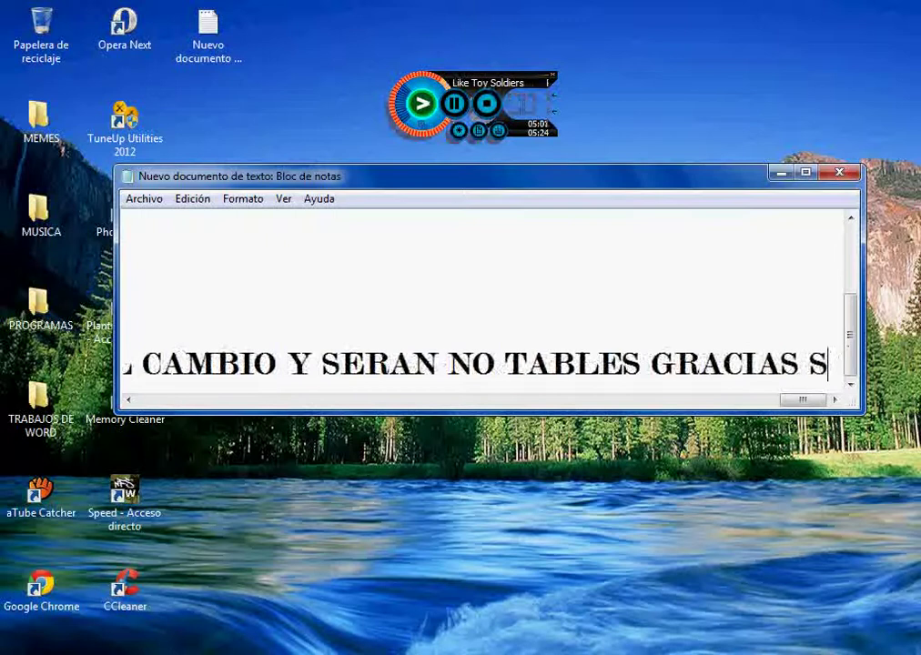
pyautogui.write('ALUDOS ADIOS')
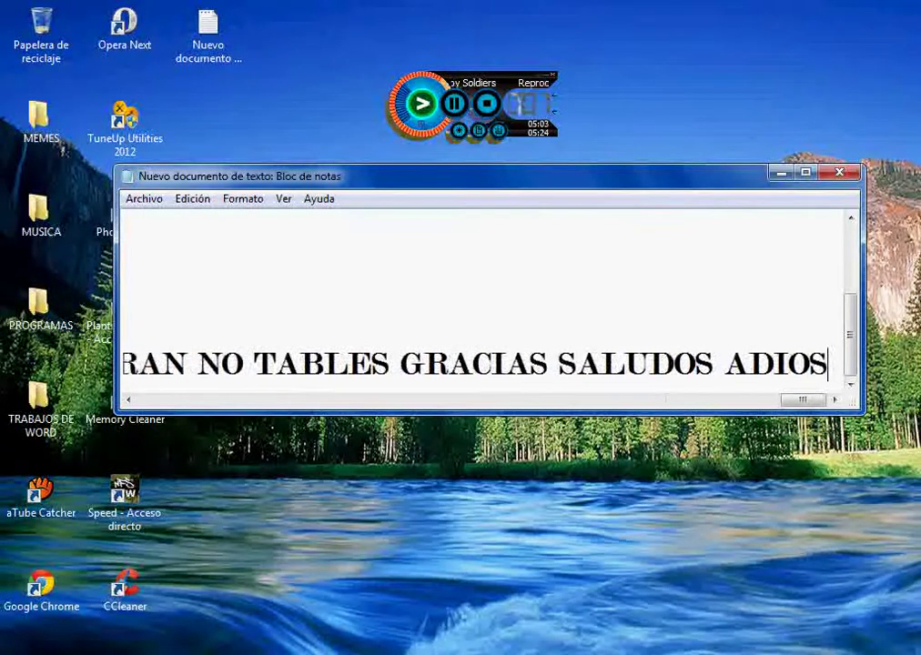
pyautogui.write('....')
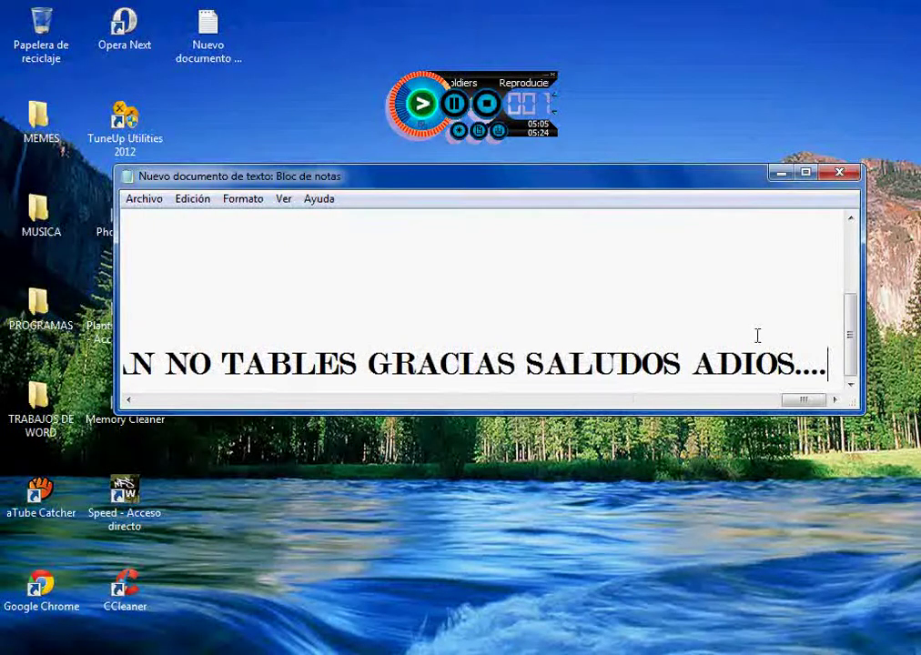
# - Minimise Notepad and refresh the desktop, leaving the skinned player running
pyautogui.click(780, 172)
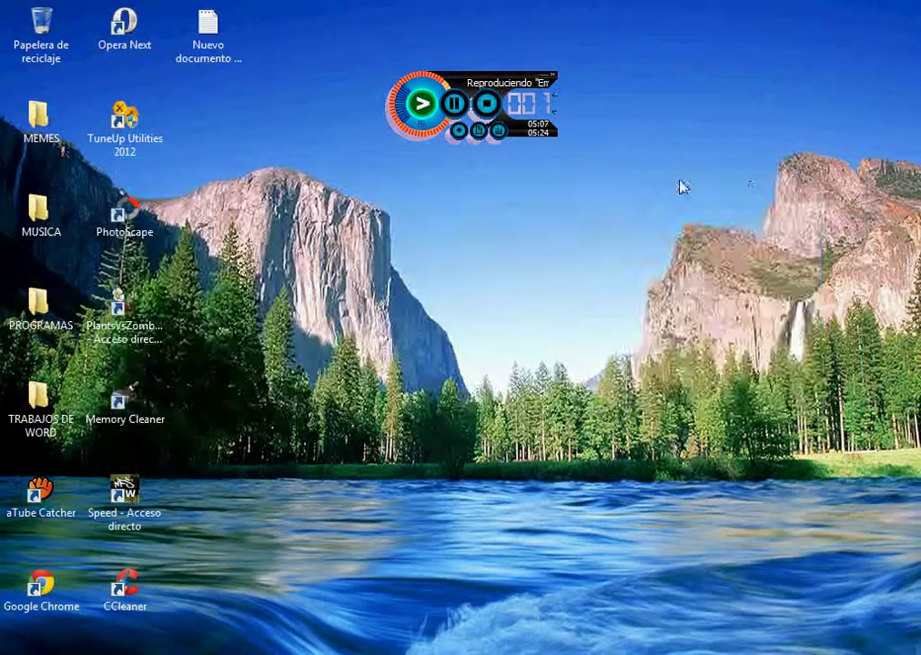
pyautogui.rightClick(630, 179)
pyautogui.click(669, 230)
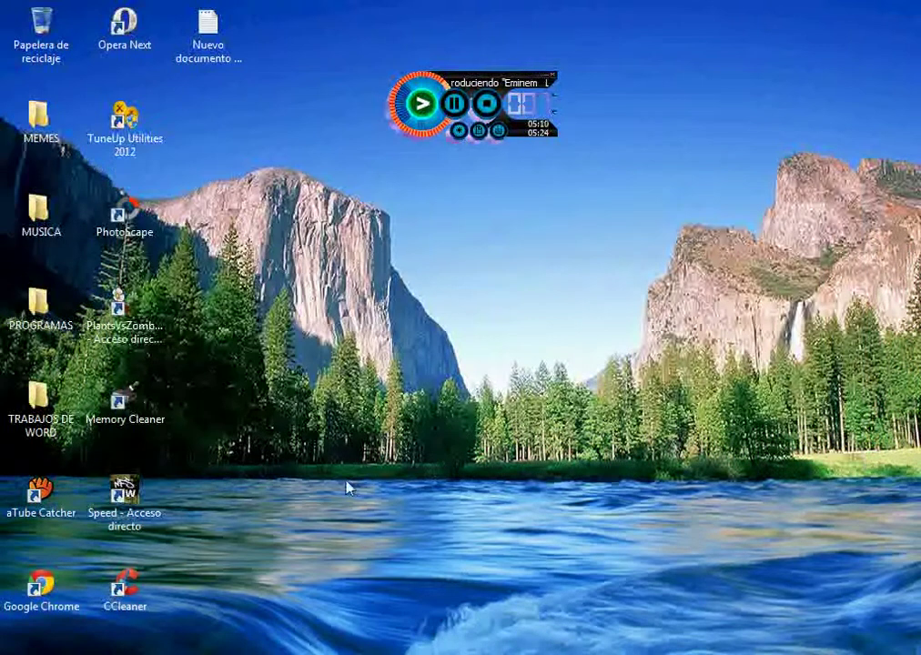